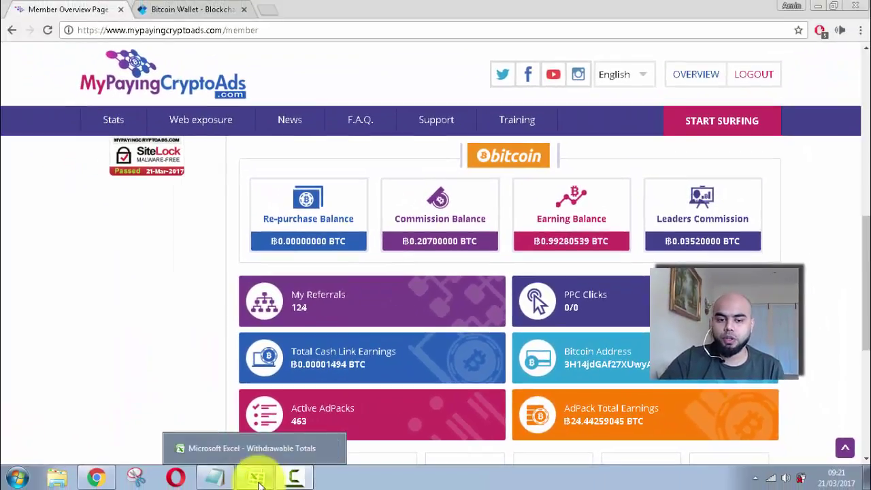
Step: Switch to the Withdrawable Totals workbook in Excel and examine the deposited amount and the withdrawn figures
{"action": "left_click", "coordinate": [263, 448]}
{"action": "left_click", "coordinate": [633, 267]}
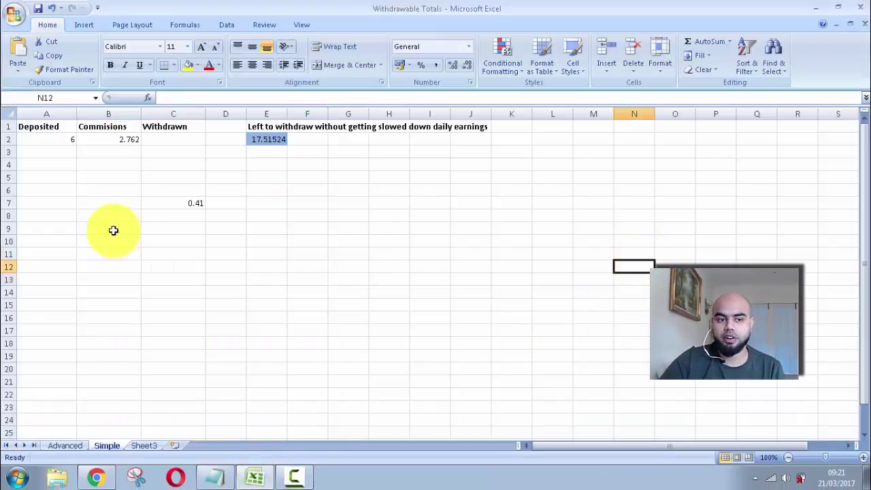
{"action": "left_click", "coordinate": [51, 140]}
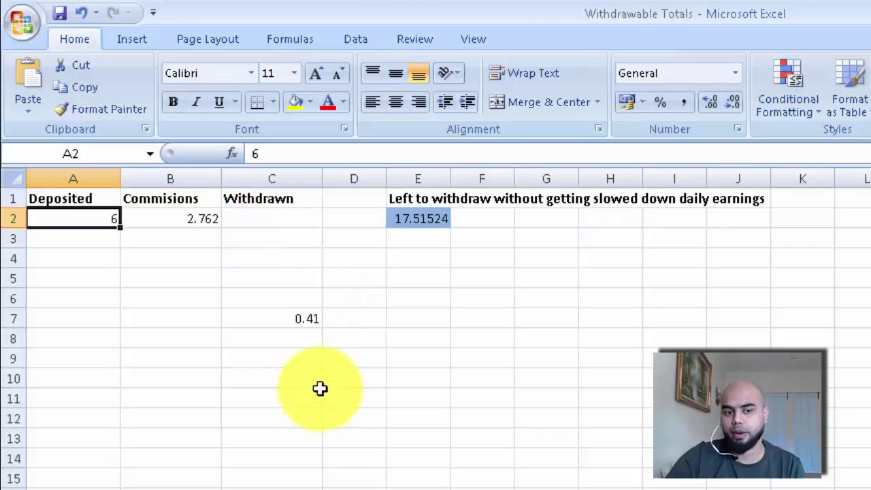
{"action": "left_click", "coordinate": [327, 321]}
{"action": "left_click", "coordinate": [319, 320]}
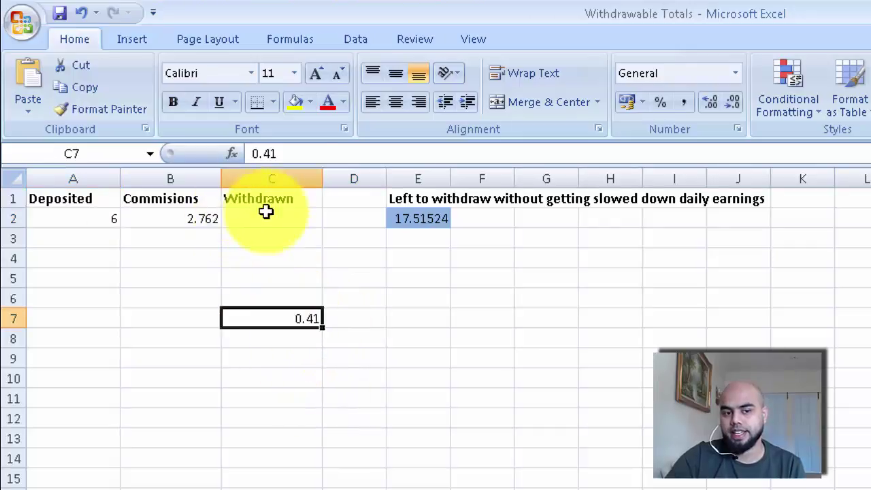
{"action": "left_click", "coordinate": [294, 222]}
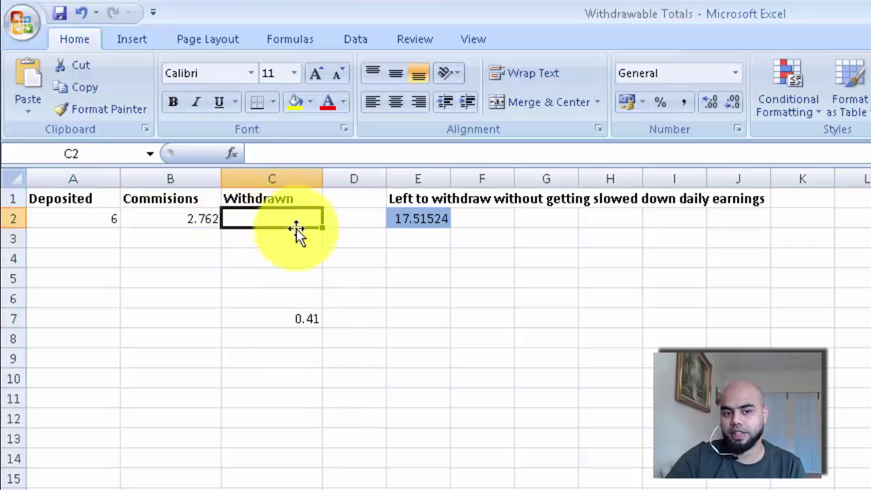
{"action": "left_click", "coordinate": [311, 319]}
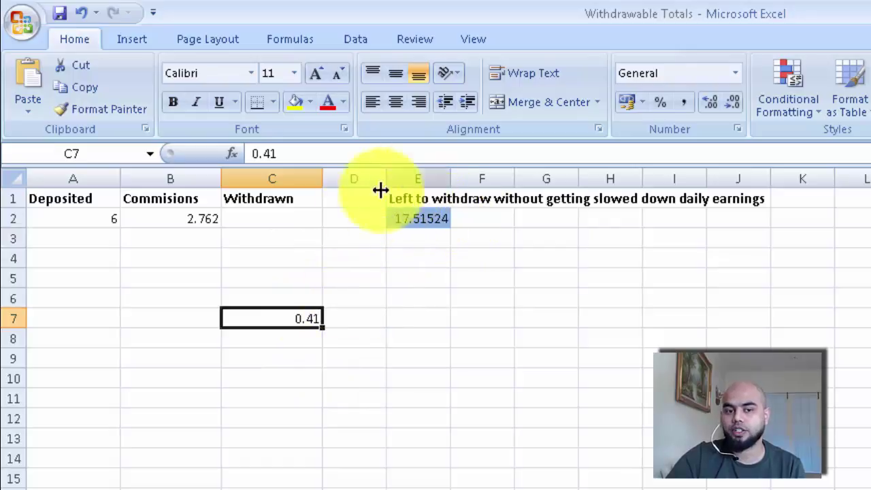
{"action": "left_click", "coordinate": [455, 297]}
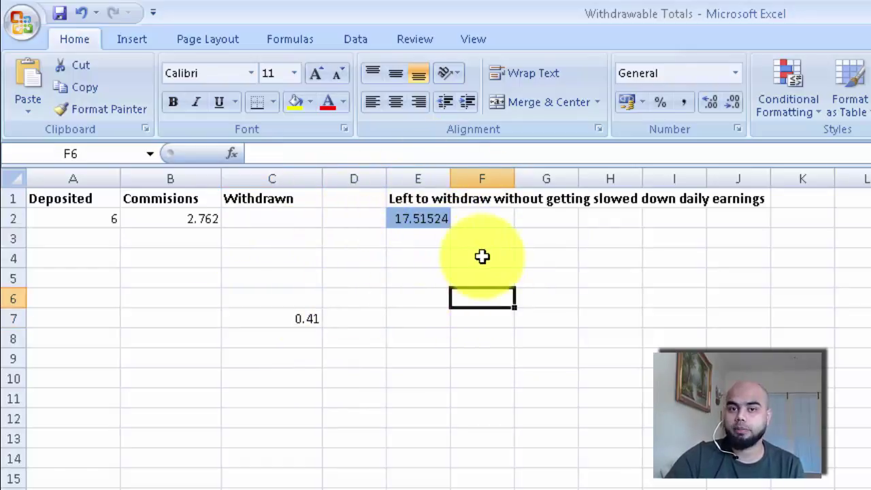
{"action": "left_click", "coordinate": [395, 281]}
Step: Inspect the Deposited and Commisions cells and the formulas in E2 and F4 that calculate the amount left to withdraw
{"action": "left_click", "coordinate": [99, 222]}
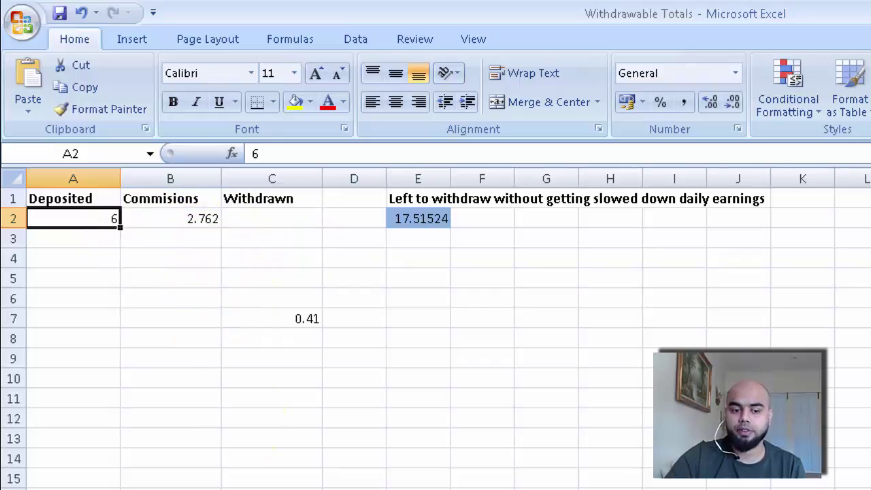
{"action": "left_click", "coordinate": [204, 226]}
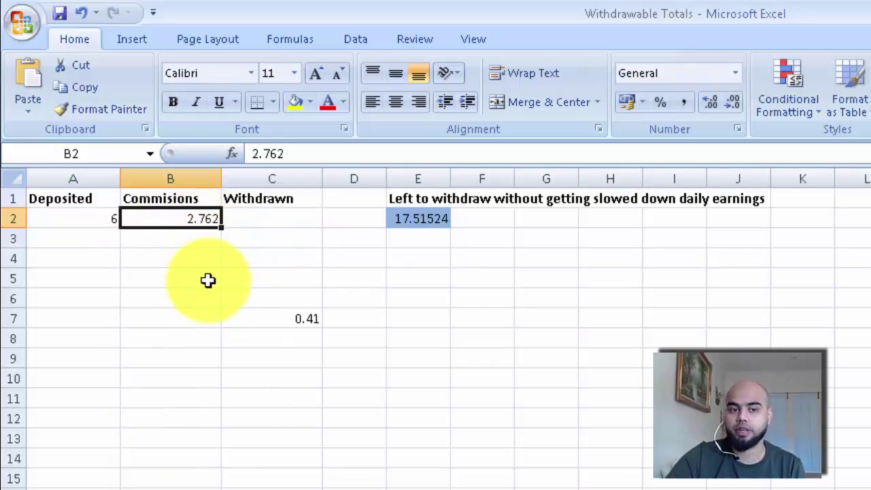
{"action": "left_click", "coordinate": [208, 279]}
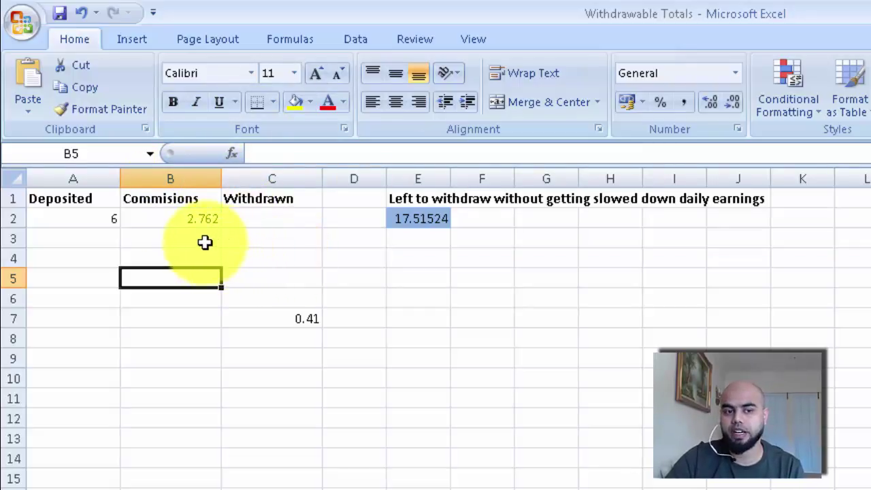
{"action": "left_click", "coordinate": [201, 243]}
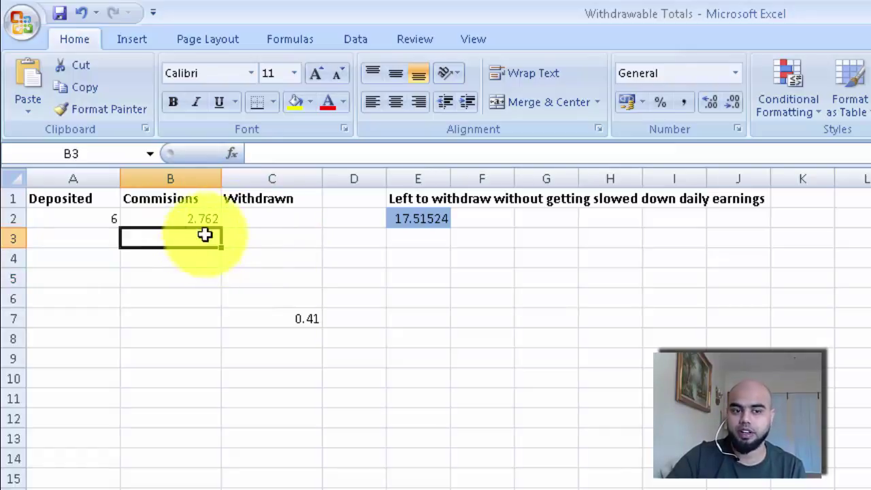
{"action": "left_click", "coordinate": [195, 218]}
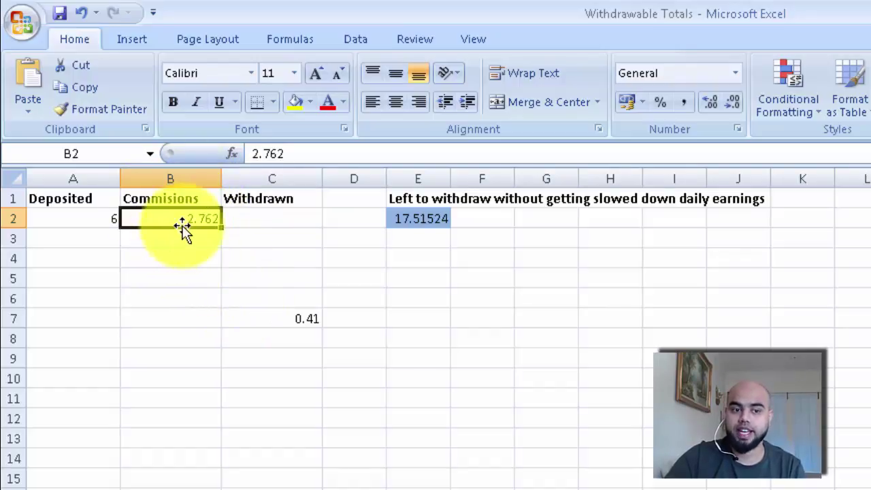
{"action": "left_click", "coordinate": [81, 218]}
{"action": "left_click", "coordinate": [140, 225]}
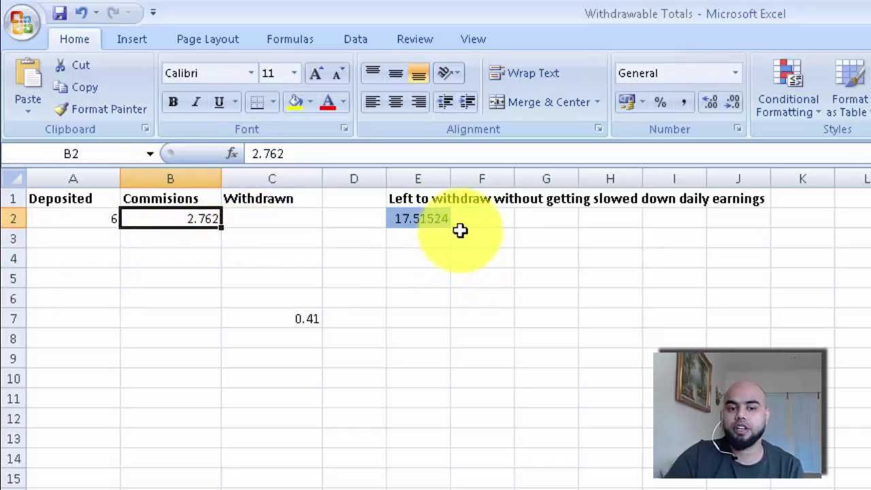
{"action": "left_click", "coordinate": [440, 216]}
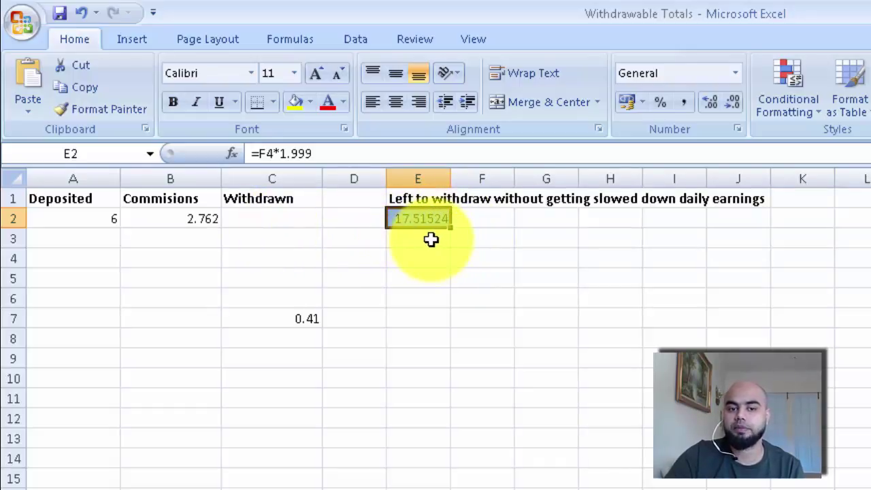
{"action": "left_click", "coordinate": [453, 264]}
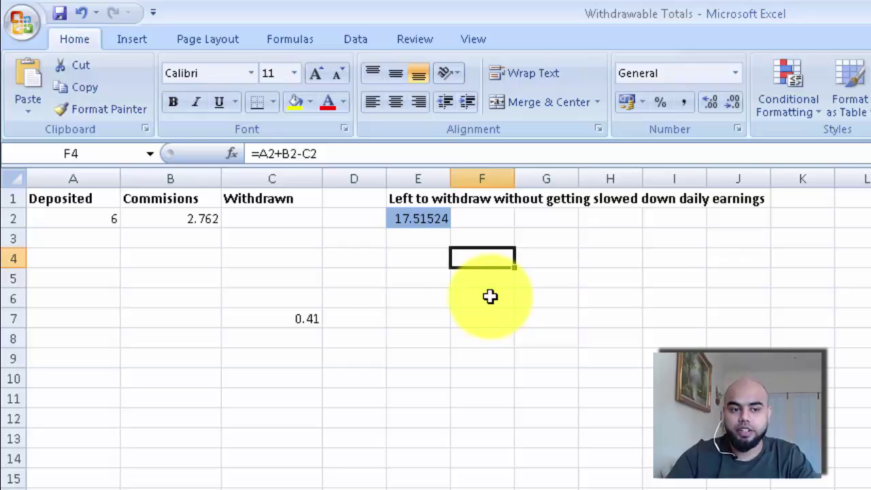
Step: Test the withdrawal calculation with 7 in the Deposited cell A2 and set the cell back to 6
{"action": "left_click", "coordinate": [111, 215]}
{"action": "type", "text": "7"}
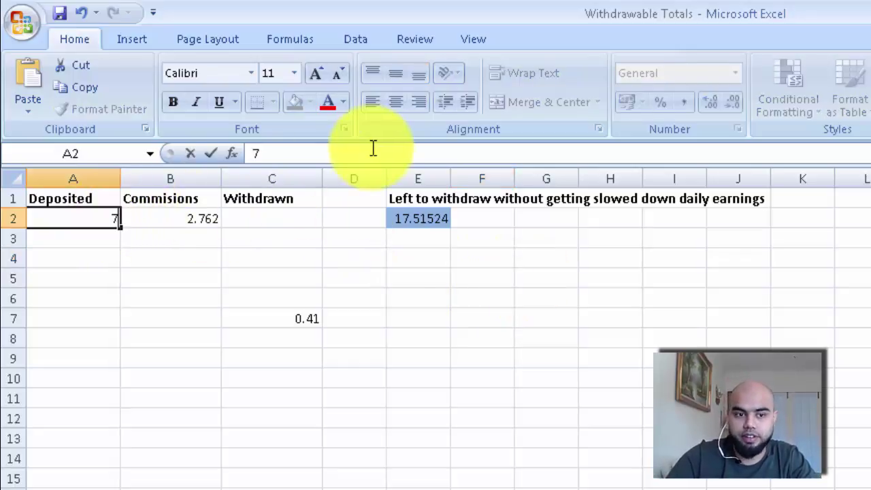
{"action": "left_click", "coordinate": [825, 399]}
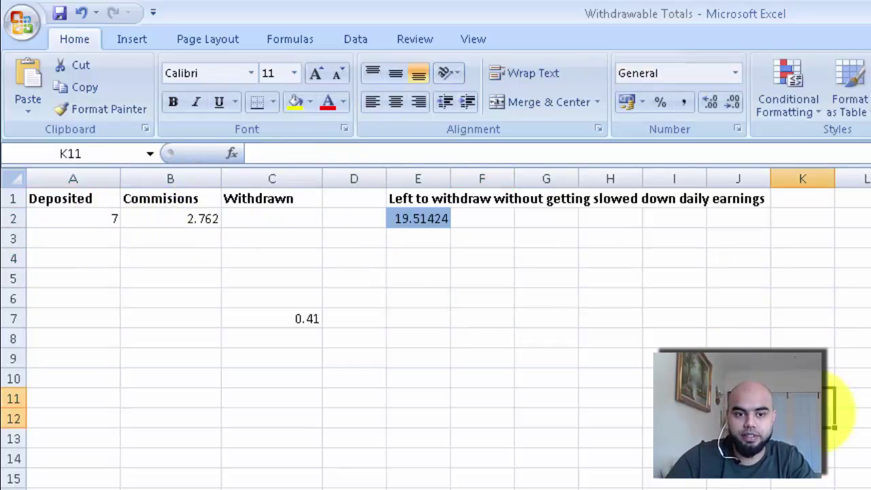
{"action": "left_click", "coordinate": [58, 216]}
{"action": "type", "text": "6"}
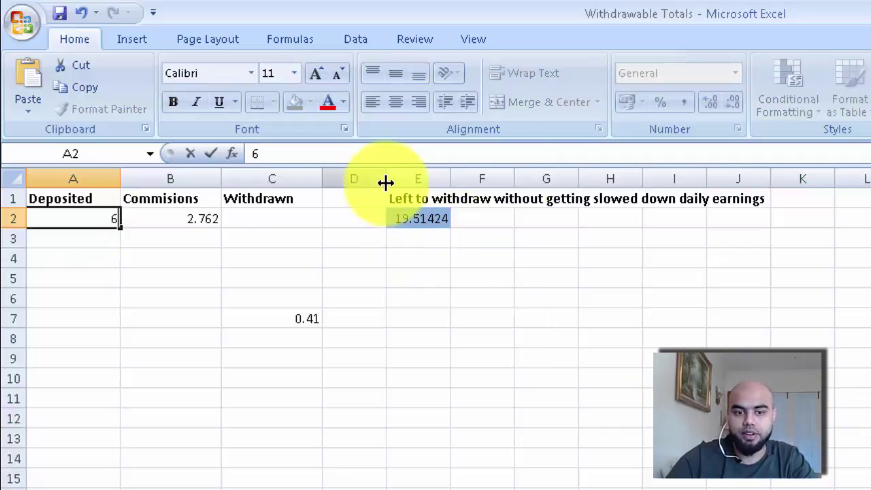
{"action": "left_click", "coordinate": [584, 356]}
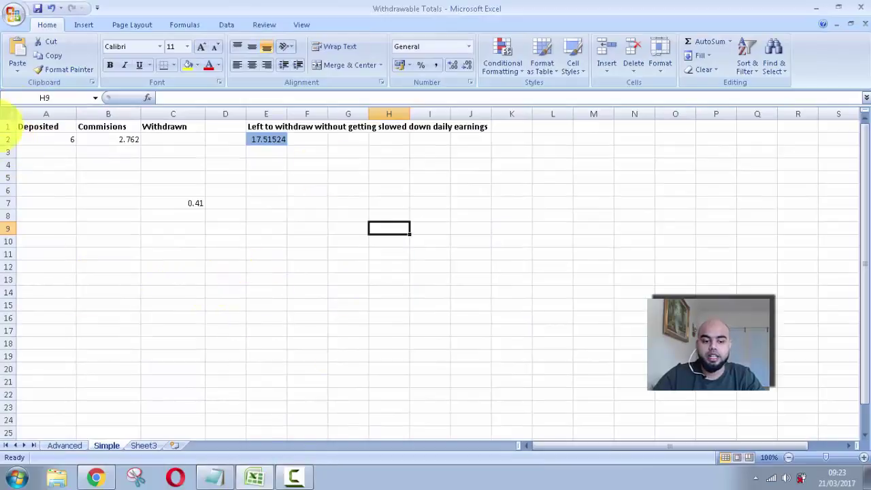
Step: Switch to the Blockchain wallet page in Chrome, review its recent activity and reload the page
{"action": "left_click", "coordinate": [112, 480]}
{"action": "left_click", "coordinate": [191, 8]}
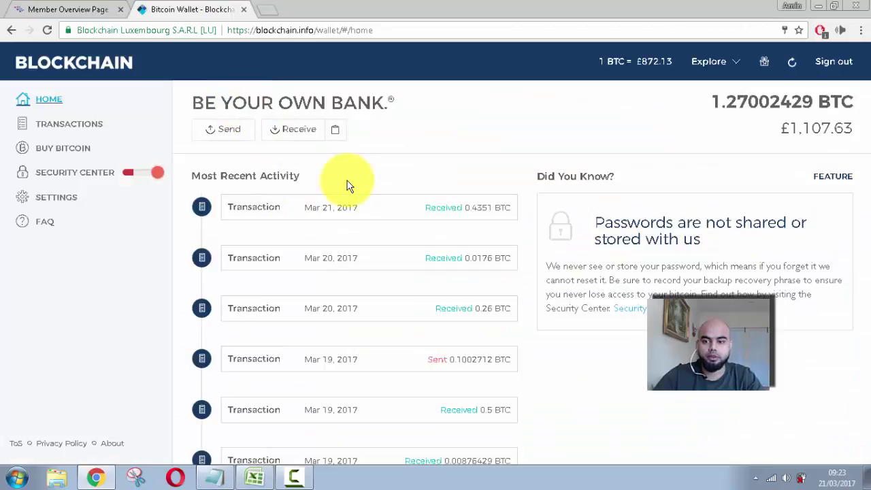
{"action": "scroll", "coordinate": [347, 185], "scroll_direction": "down", "scroll_amount": 3}
{"action": "scroll", "coordinate": [347, 185], "scroll_direction": "up", "scroll_amount": 3}
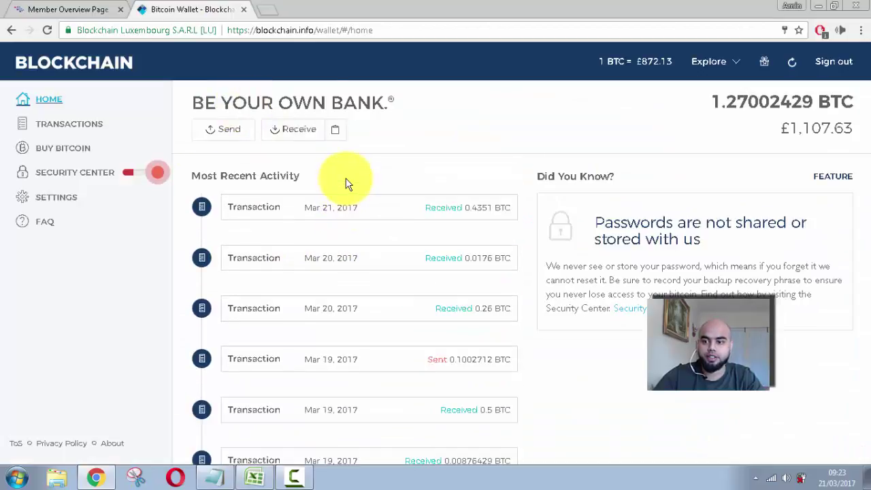
{"action": "left_click", "coordinate": [280, 30]}
{"action": "key", "text": "Return"}
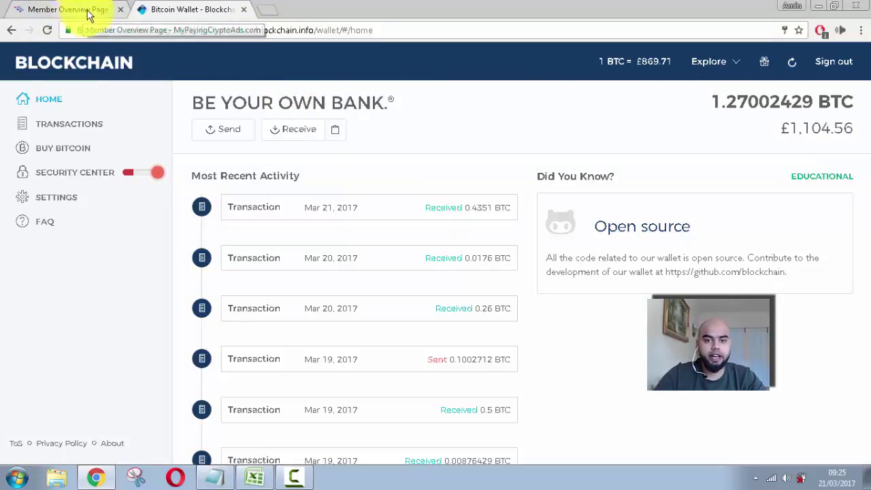
Step: Compare the balances on the MyPayingCryptoAds member overview with the Bitcoin wallet balance
{"action": "left_click", "coordinate": [67, 9]}
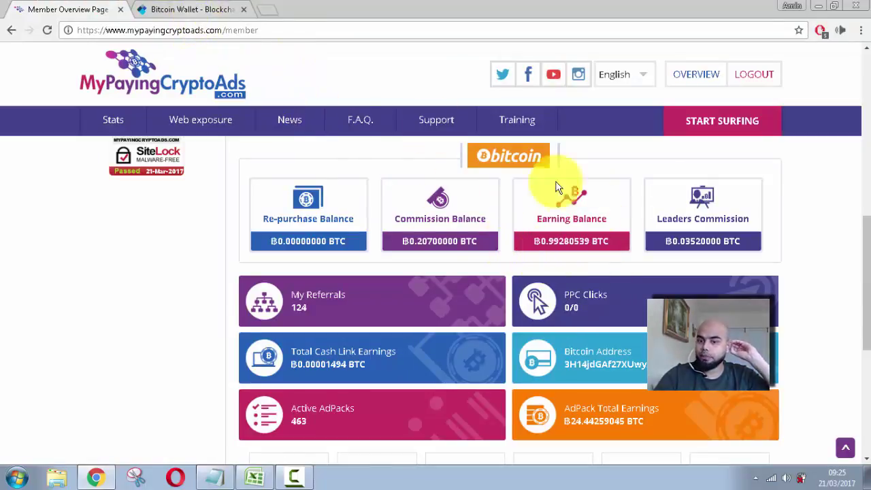
{"action": "left_click", "coordinate": [177, 10]}
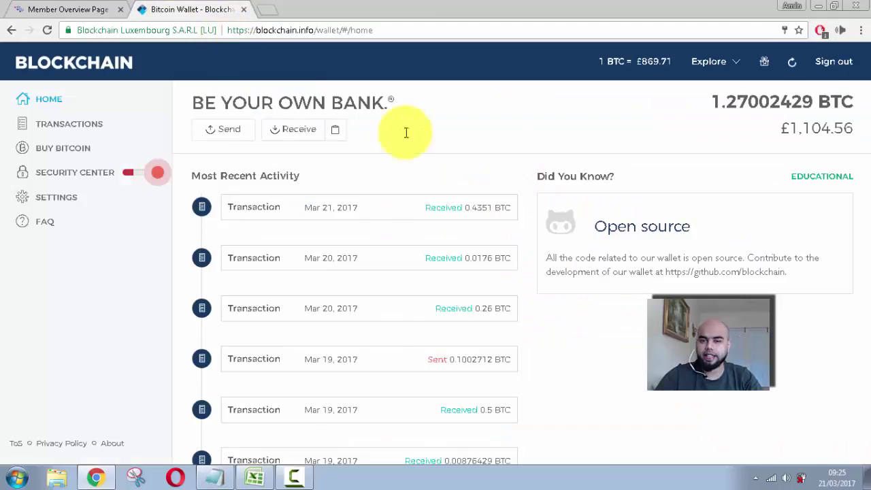
{"action": "left_click", "coordinate": [73, 10]}
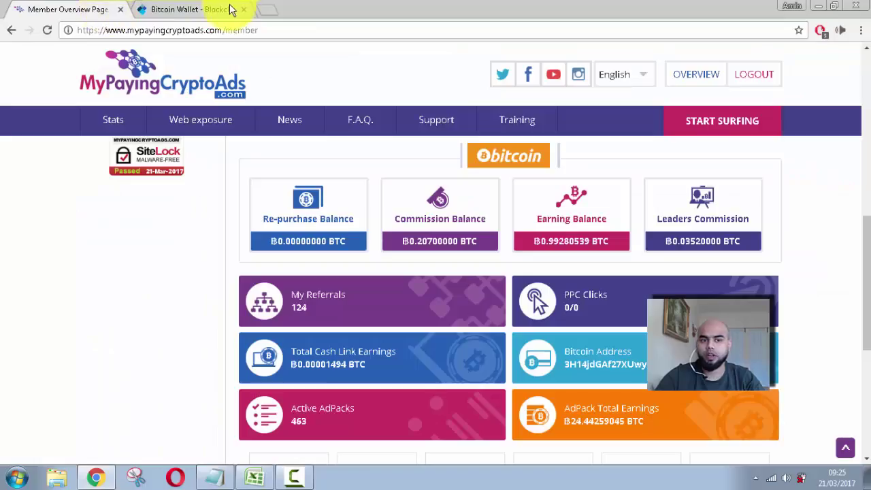
{"action": "left_click", "coordinate": [232, 12]}
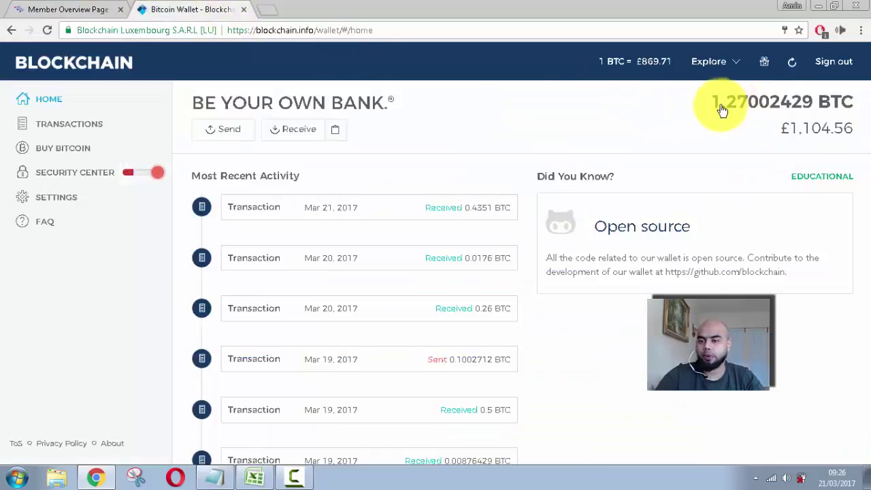
{"action": "left_click", "coordinate": [61, 11]}
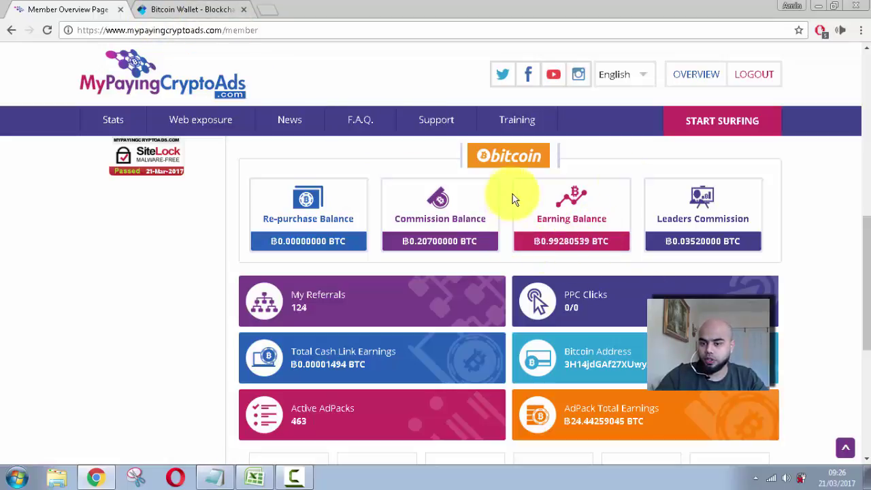
Step: Start an AdPack purchase for one of the listed banners and choose Ad-Pack Plan 4 at 0.1 BTC
{"action": "scroll", "coordinate": [863, 58], "scroll_direction": "up", "scroll_amount": 8}
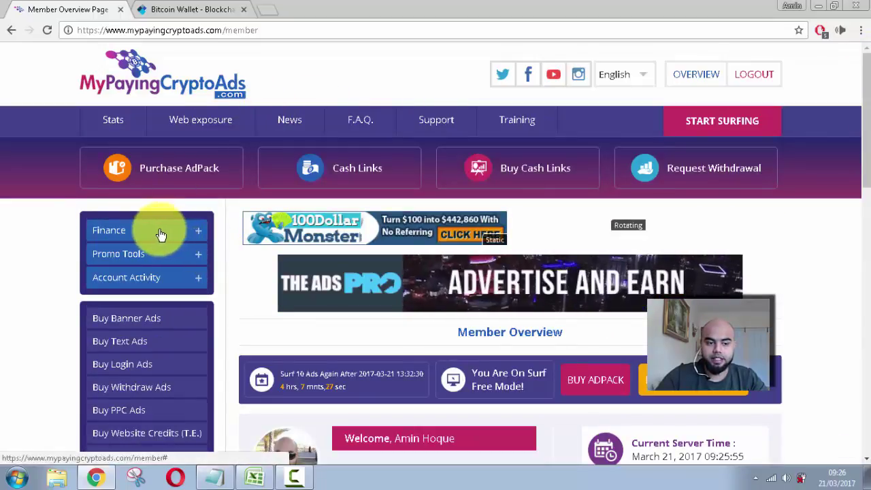
{"action": "left_click", "coordinate": [176, 166]}
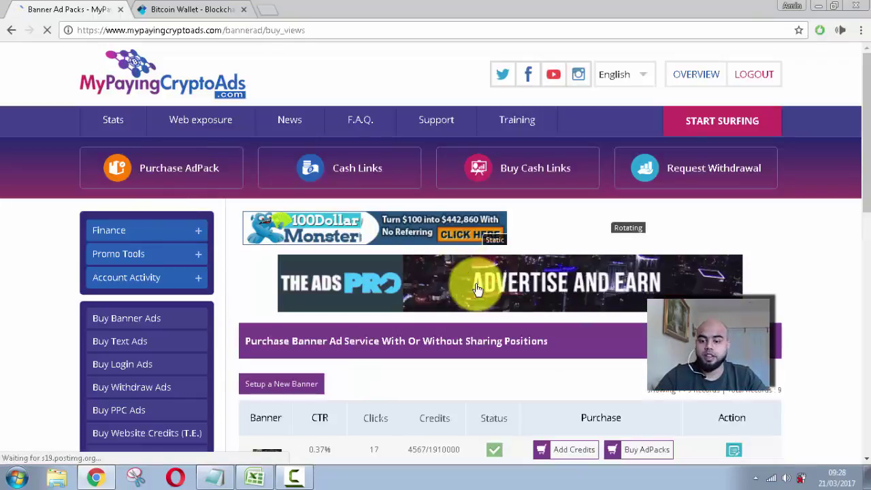
{"action": "scroll", "coordinate": [859, 178], "scroll_direction": "down", "scroll_amount": 5}
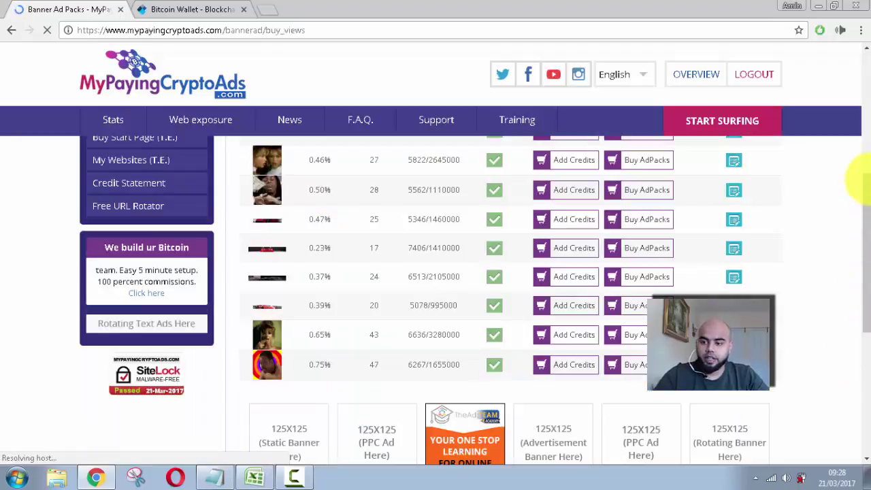
{"action": "left_click", "coordinate": [654, 257]}
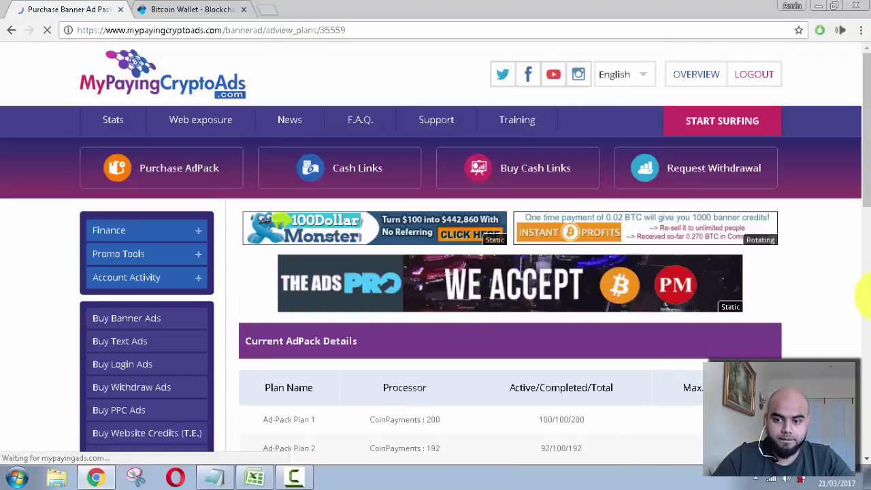
{"action": "scroll", "coordinate": [863, 334], "scroll_direction": "down", "scroll_amount": 5}
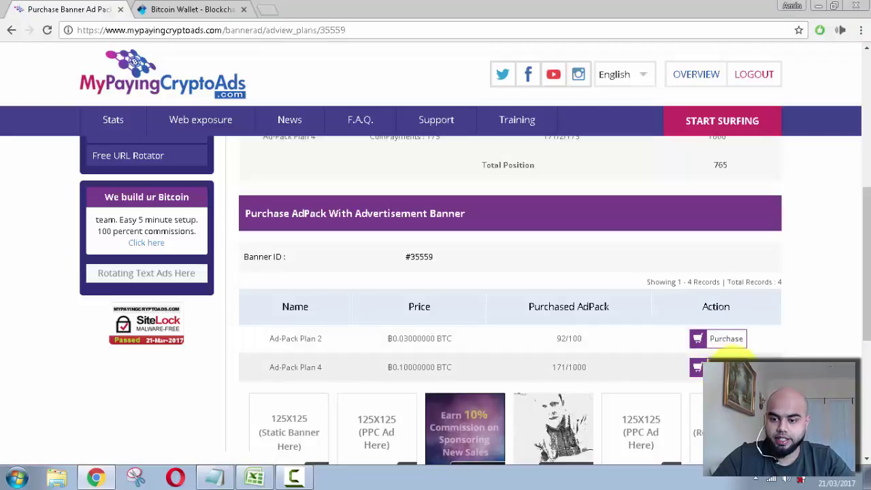
{"action": "left_click", "coordinate": [712, 367]}
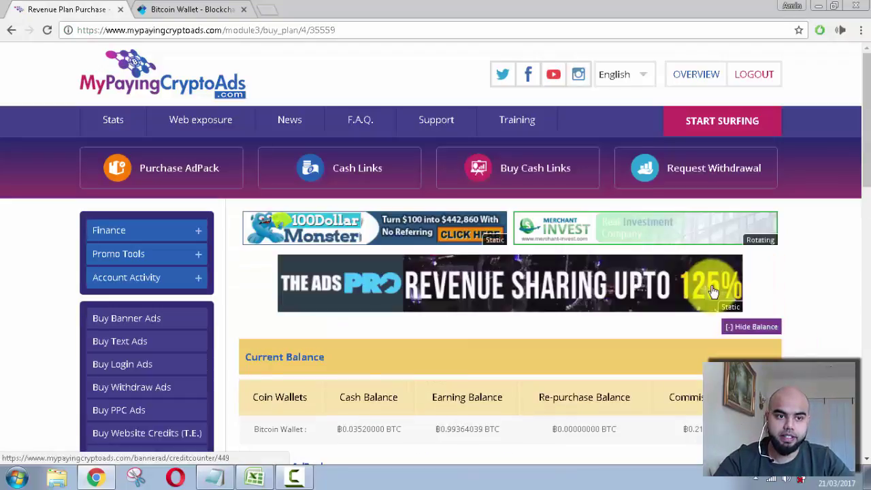
Step: Order 4 AdPacks with the Processor payment method and Bitcoin Wallet, agreeing to the terms and proceeding to payment
{"action": "scroll", "coordinate": [855, 344], "scroll_direction": "down", "scroll_amount": 5}
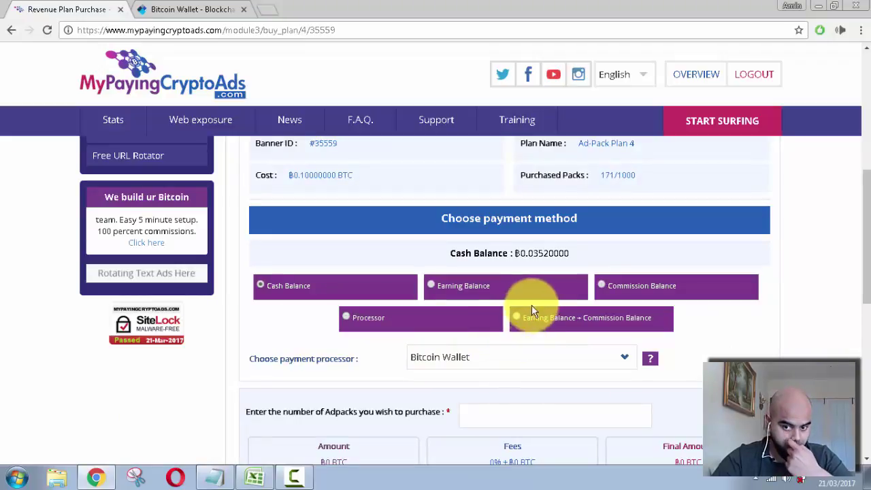
{"action": "left_click", "coordinate": [348, 318]}
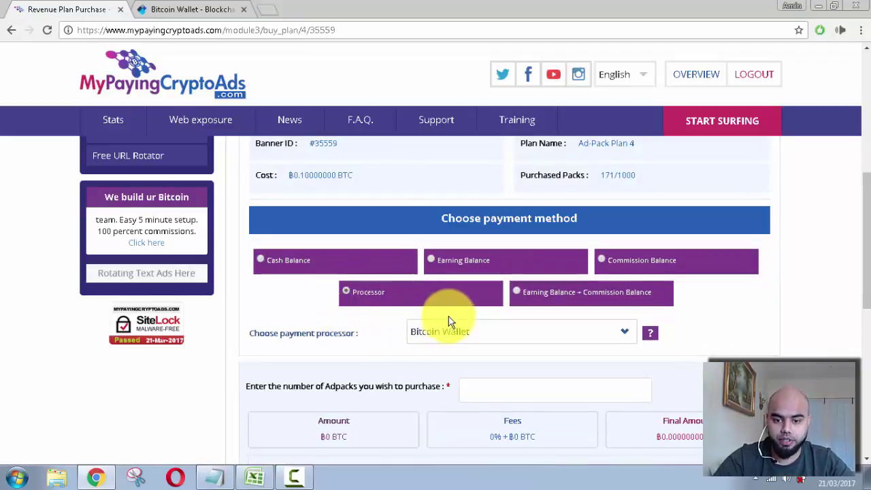
{"action": "scroll", "coordinate": [449, 317], "scroll_direction": "down", "scroll_amount": 3}
{"action": "scroll", "coordinate": [268, 412], "scroll_direction": "down", "scroll_amount": 1}
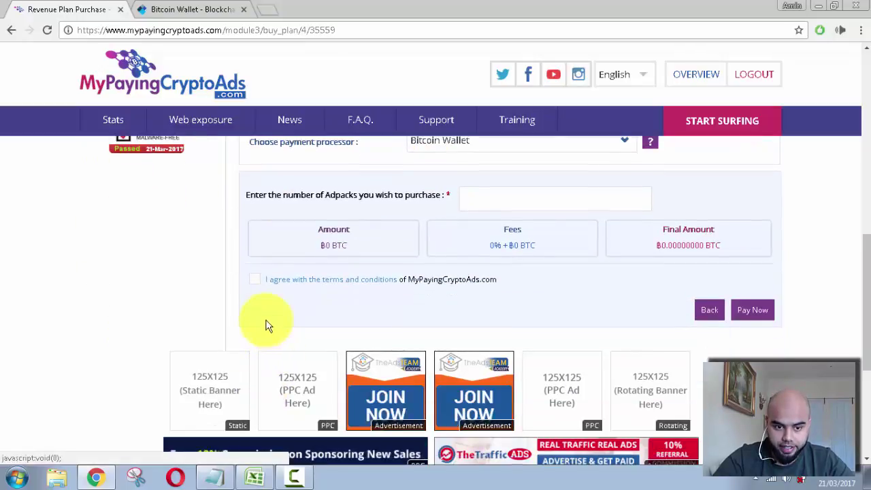
{"action": "left_click", "coordinate": [255, 279]}
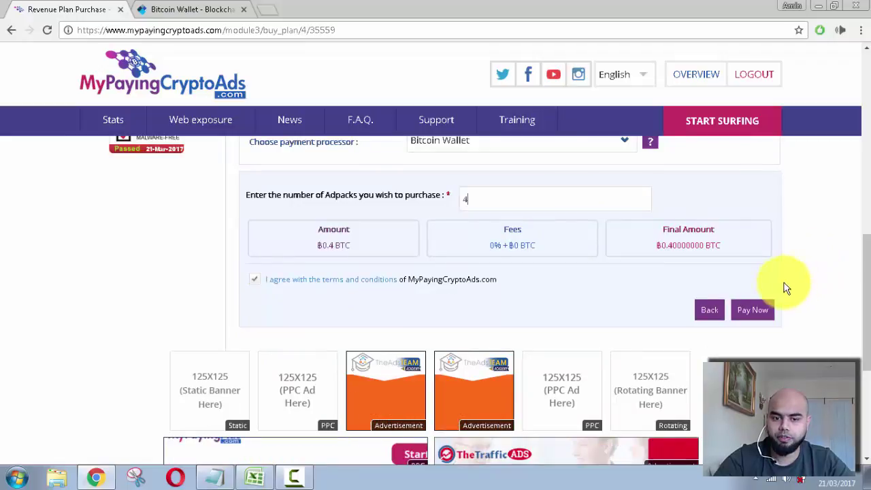
{"action": "left_click", "coordinate": [757, 311]}
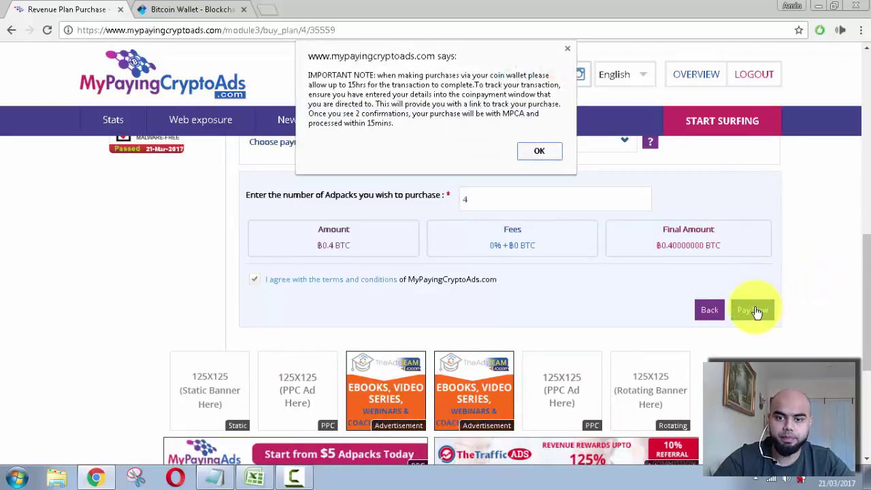
{"action": "left_click", "coordinate": [537, 151]}
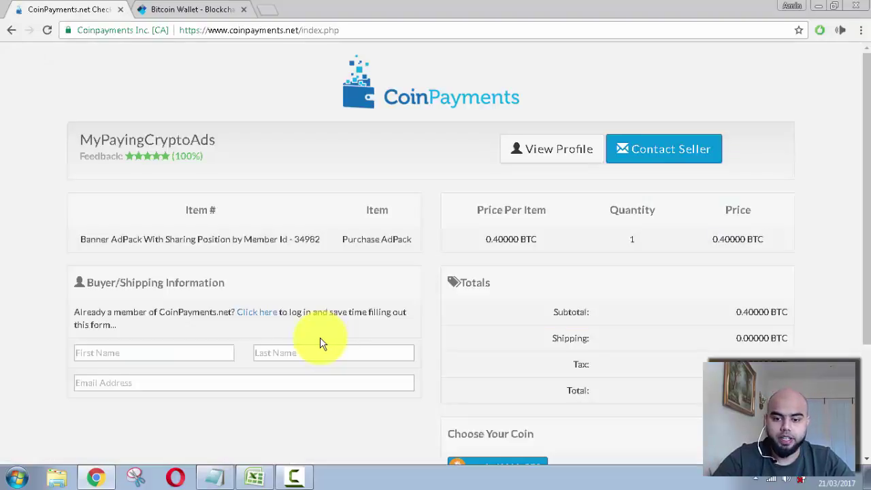
Step: Fill in the buyer's first name, last name and e-mail address on the CoinPayments form and complete the Bitcoin checkout
{"action": "scroll", "coordinate": [317, 334], "scroll_direction": "down", "scroll_amount": 3}
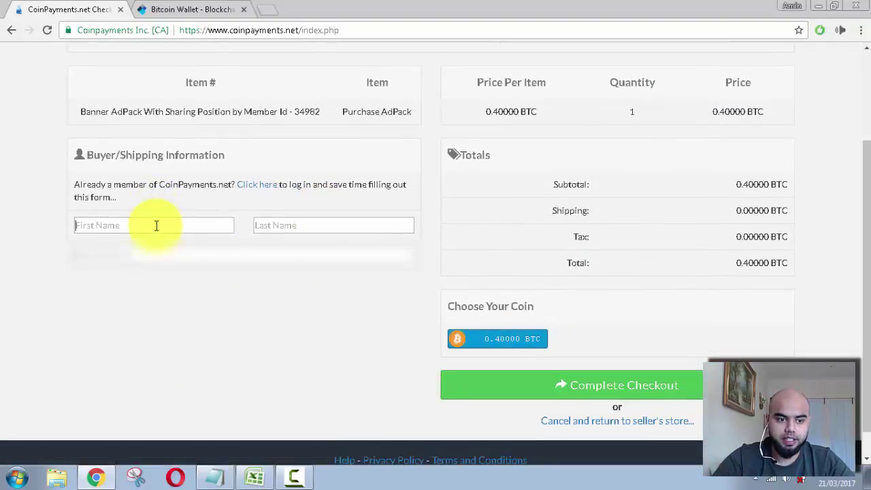
{"action": "left_click", "coordinate": [233, 239]}
{"action": "left_click", "coordinate": [261, 230]}
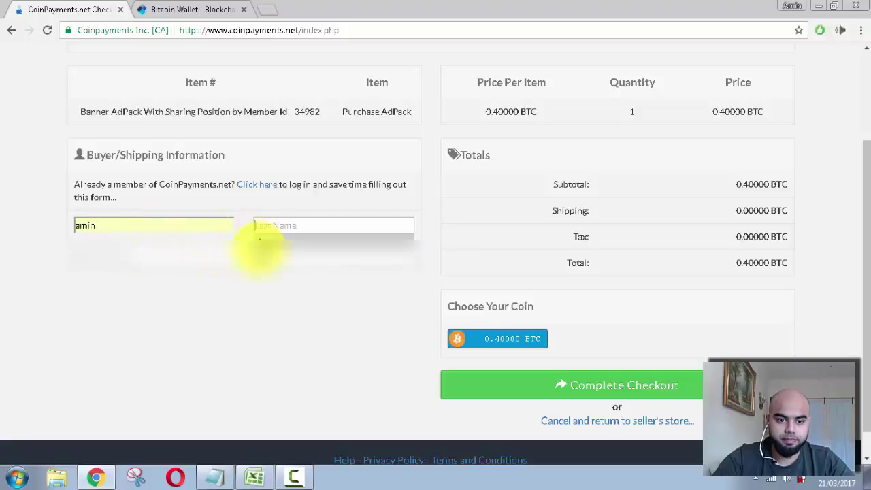
{"action": "left_click", "coordinate": [249, 249]}
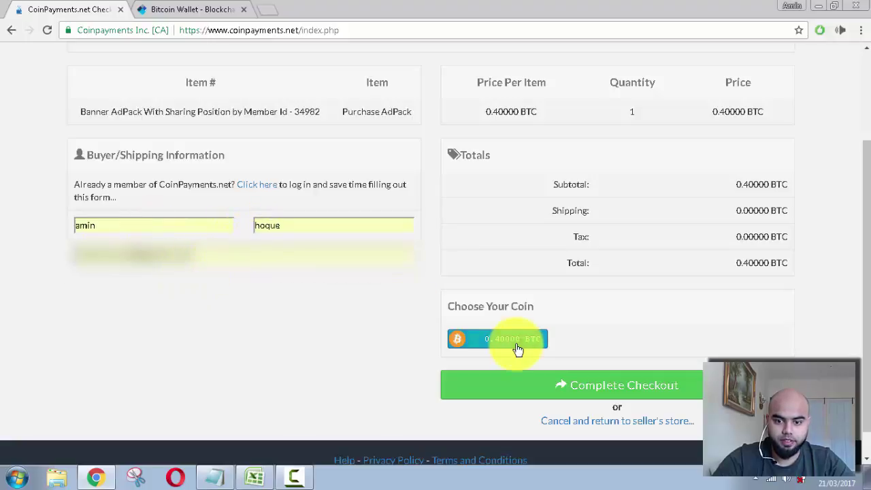
{"action": "left_click", "coordinate": [590, 384]}
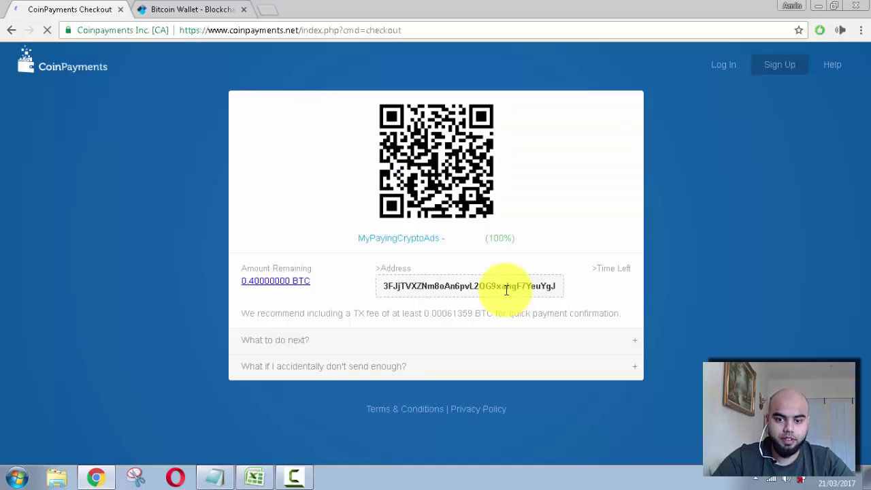
Step: Copy the CoinPayments payment address and prepare a send of 0.4 BTC to it in the Blockchain wallet
{"action": "double_click", "coordinate": [506, 290]}
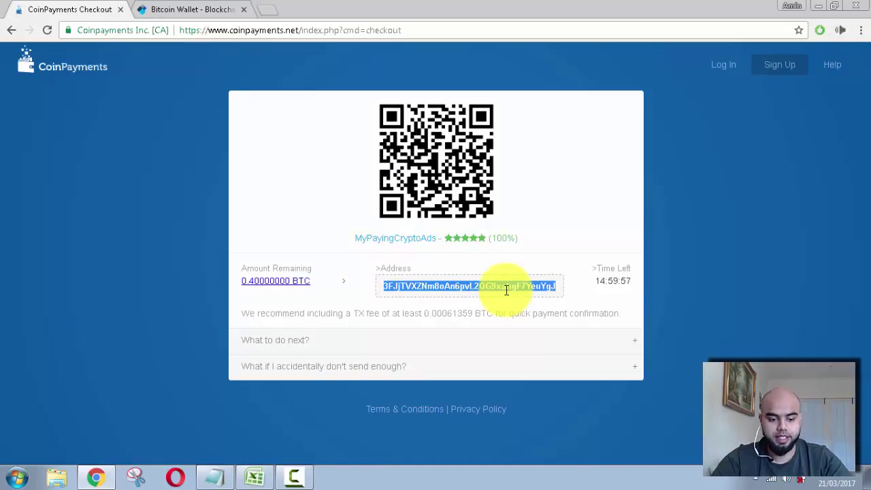
{"action": "left_click", "coordinate": [193, 9]}
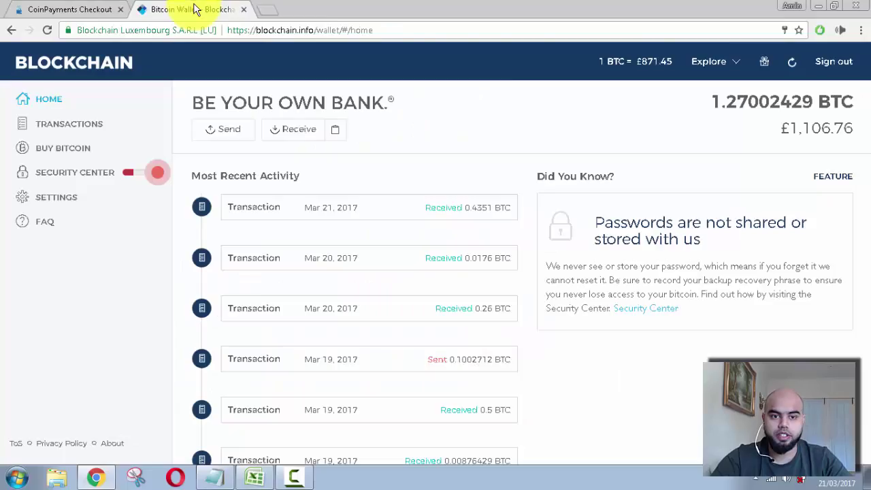
{"action": "left_click", "coordinate": [225, 131]}
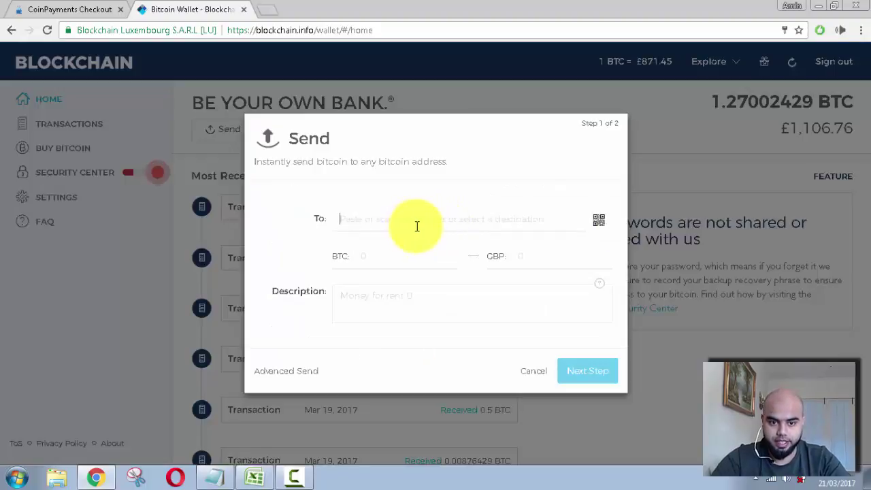
{"action": "left_click", "coordinate": [440, 257]}
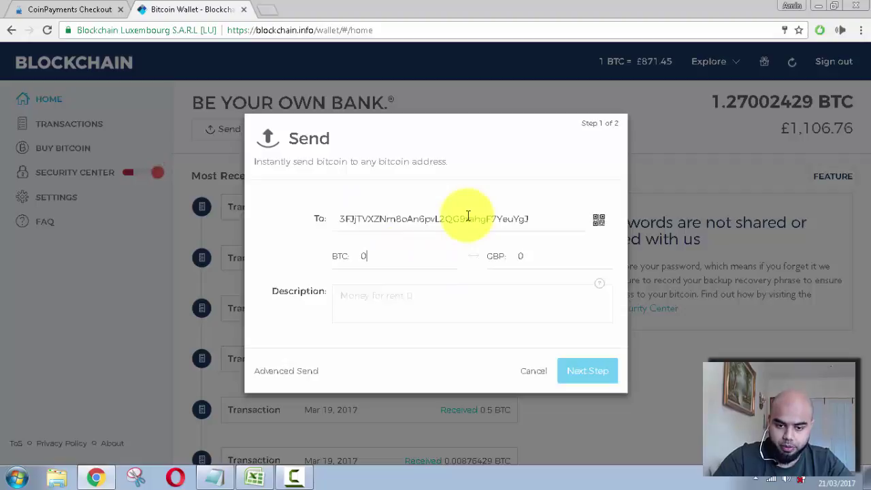
{"action": "type", "text": ".4"}
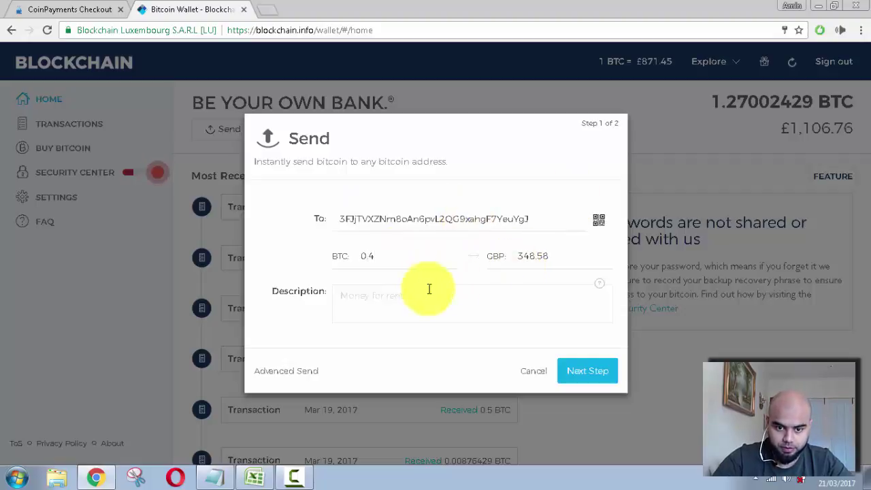
Step: Check the amount due on the CoinPayments checkout page, and confirm and send the Bitcoin payment from the Blockchain wallet
{"action": "left_click", "coordinate": [70, 12]}
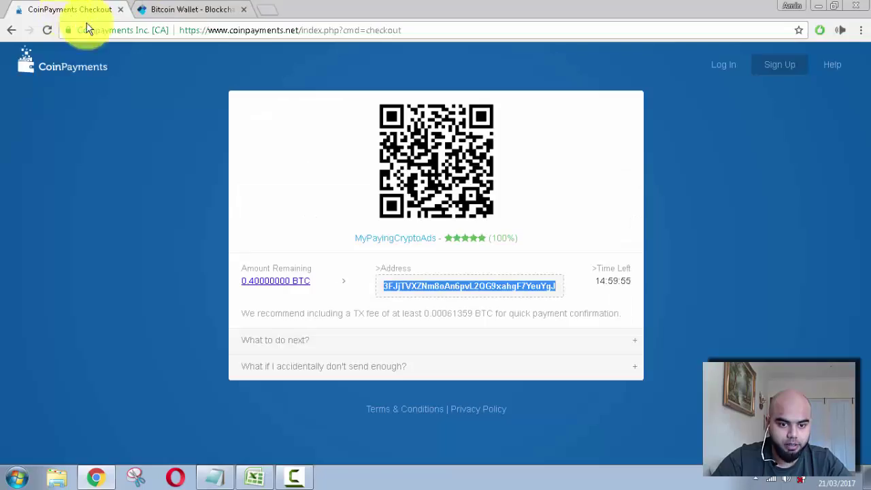
{"action": "left_click", "coordinate": [192, 10]}
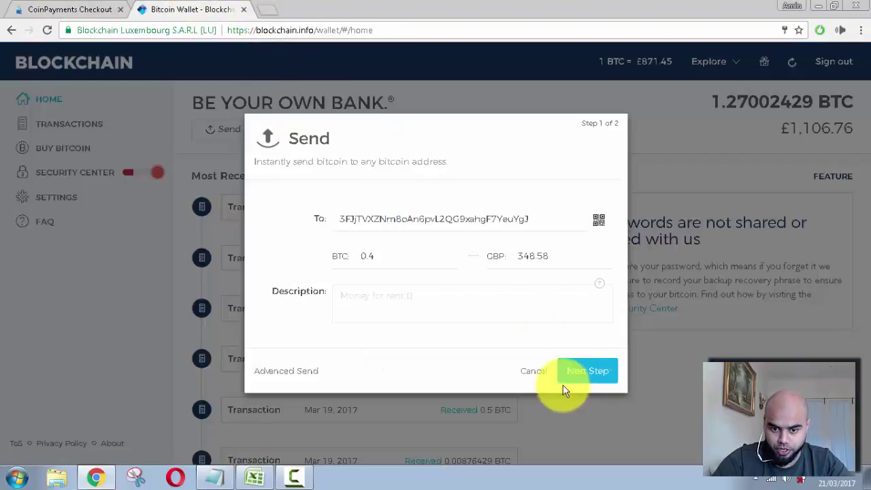
{"action": "left_click", "coordinate": [589, 373]}
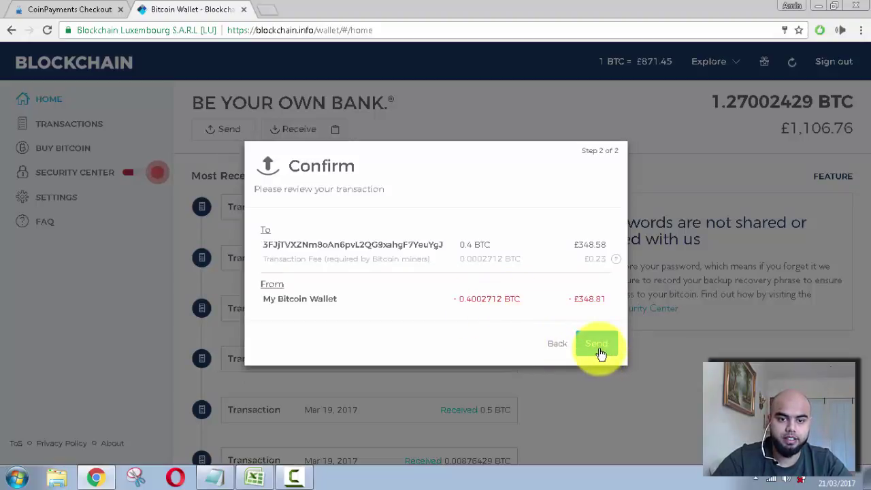
{"action": "left_click", "coordinate": [597, 345]}
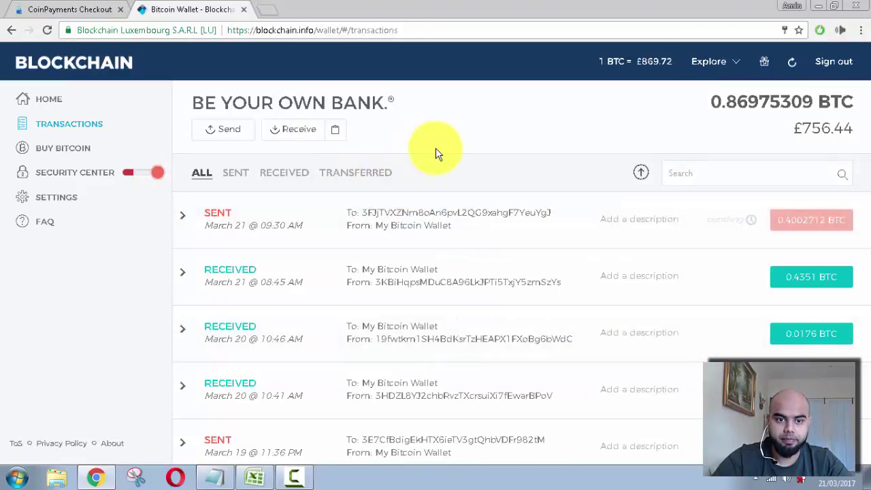
Step: Return from the CoinPayments checkout to the seller's store and review the balances and active AdPacks on the member overview
{"action": "left_click", "coordinate": [70, 11]}
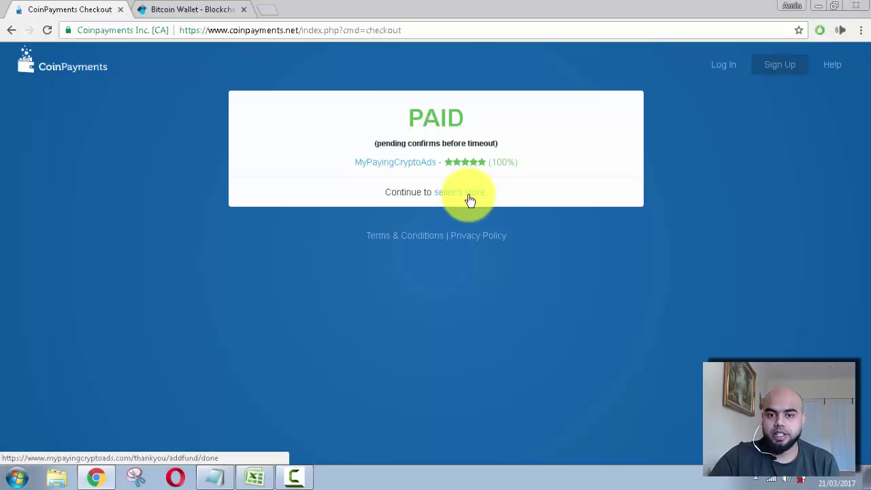
{"action": "left_click", "coordinate": [467, 197]}
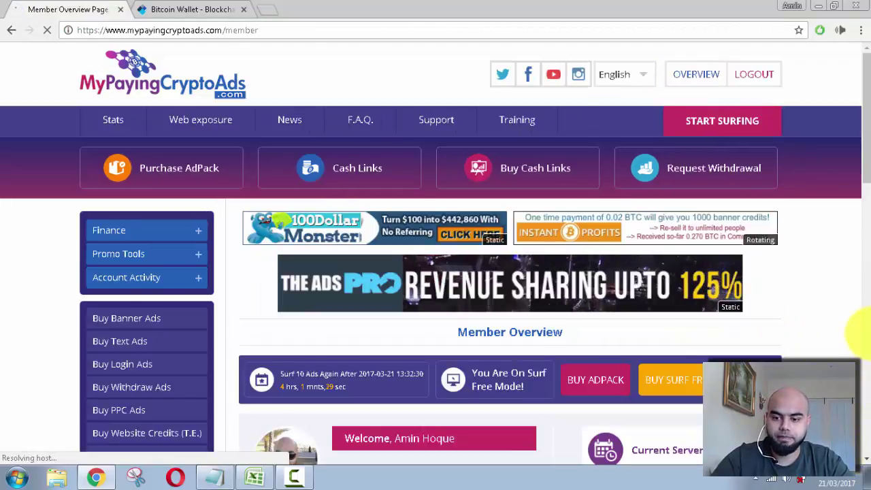
{"action": "scroll", "coordinate": [863, 333], "scroll_direction": "down", "scroll_amount": 5}
{"action": "scroll", "coordinate": [863, 334], "scroll_direction": "down", "scroll_amount": 5}
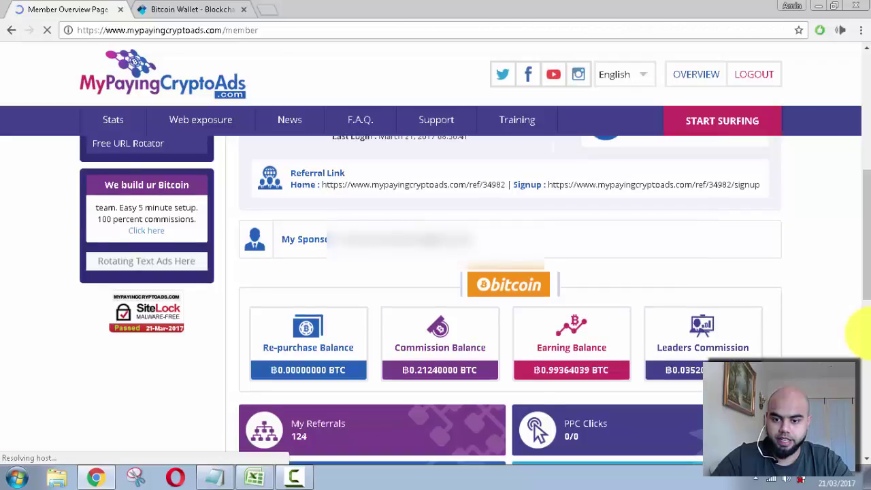
{"action": "scroll", "coordinate": [819, 344], "scroll_direction": "up", "scroll_amount": 2}
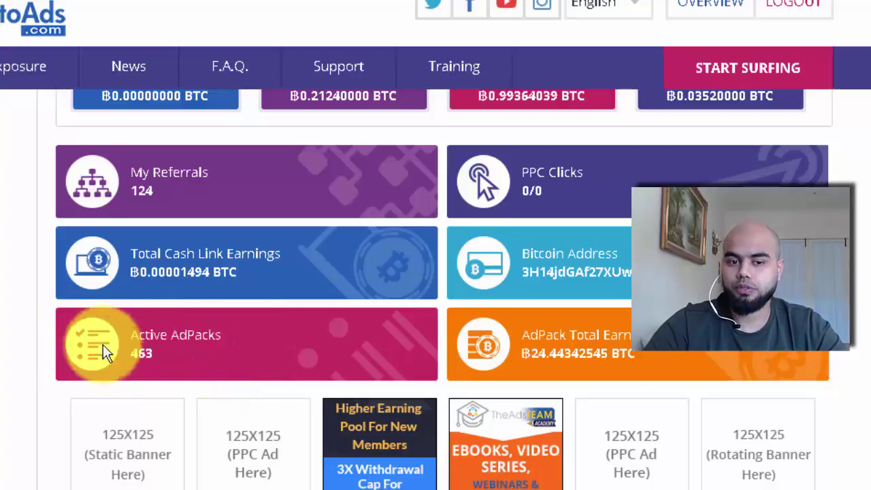
{"action": "scroll", "coordinate": [857, 232], "scroll_direction": "up", "scroll_amount": 2}
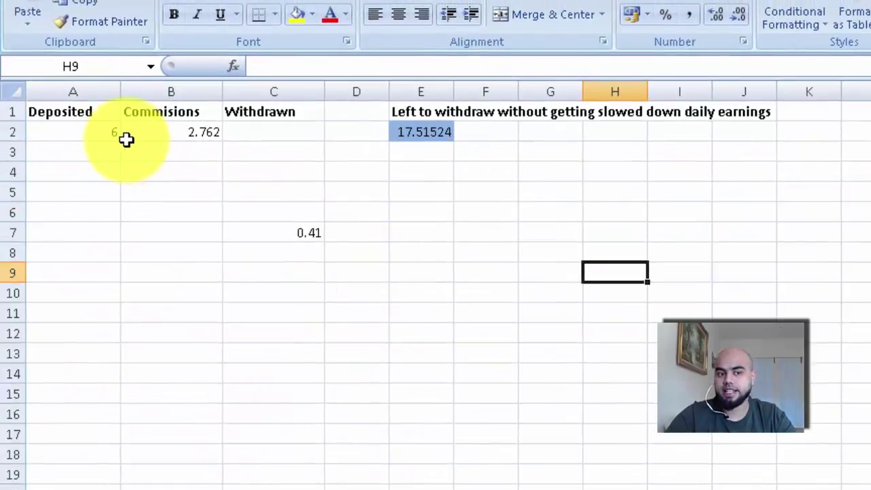
Step: In the Excel workbook, test the withdrawal calculation with 6.4 in the Deposited cell A2 and set the cell back to 6
{"action": "left_click", "coordinate": [100, 131]}
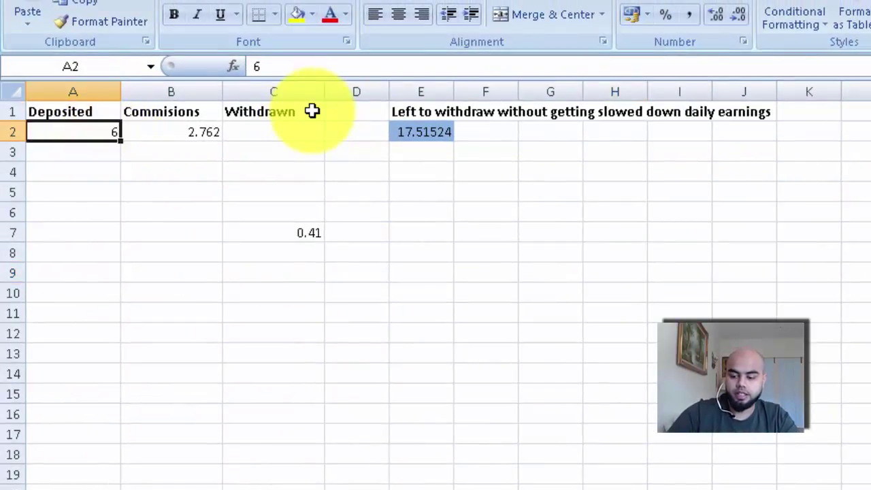
{"action": "key", "text": "F2"}
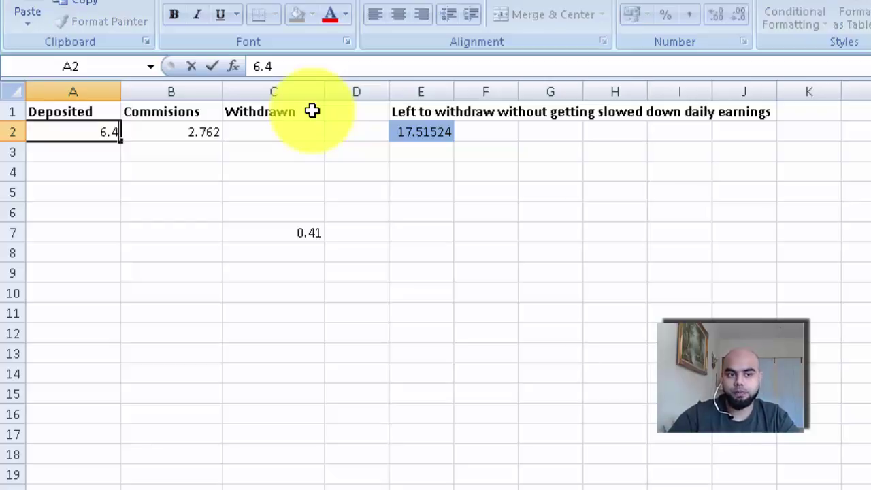
{"action": "left_click", "coordinate": [153, 236]}
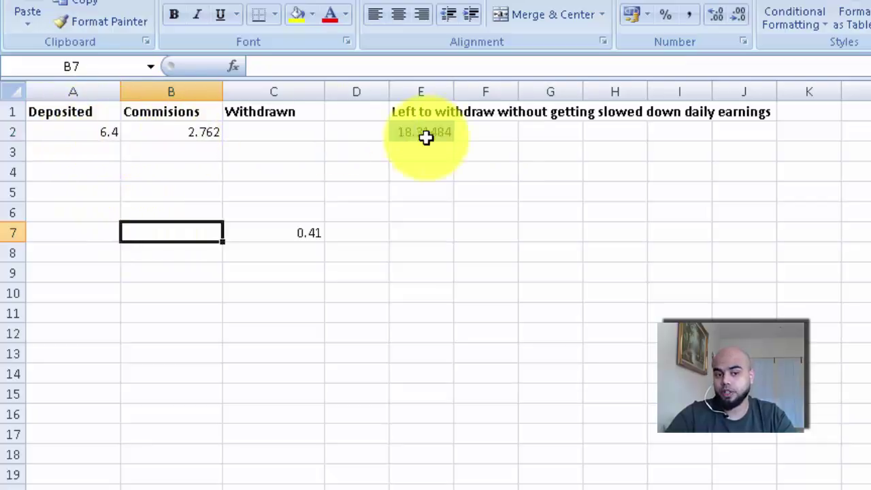
{"action": "left_click", "coordinate": [102, 128]}
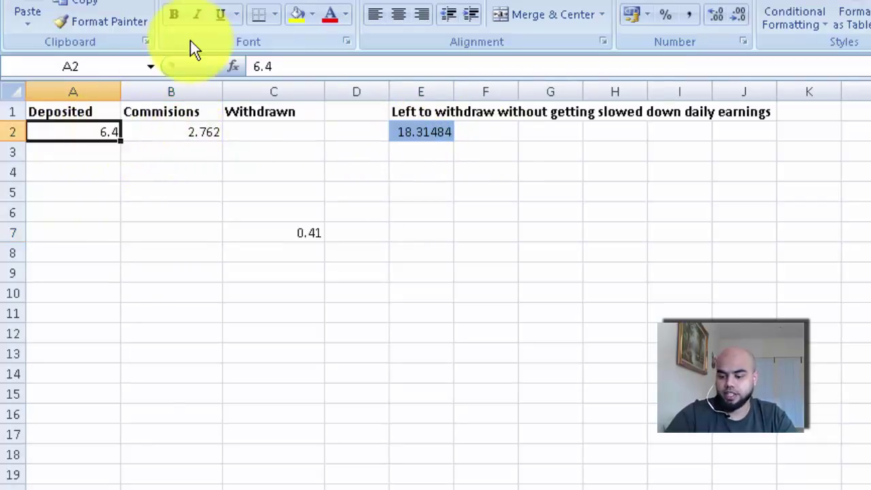
{"action": "type", "text": "6"}
{"action": "left_click", "coordinate": [855, 274]}
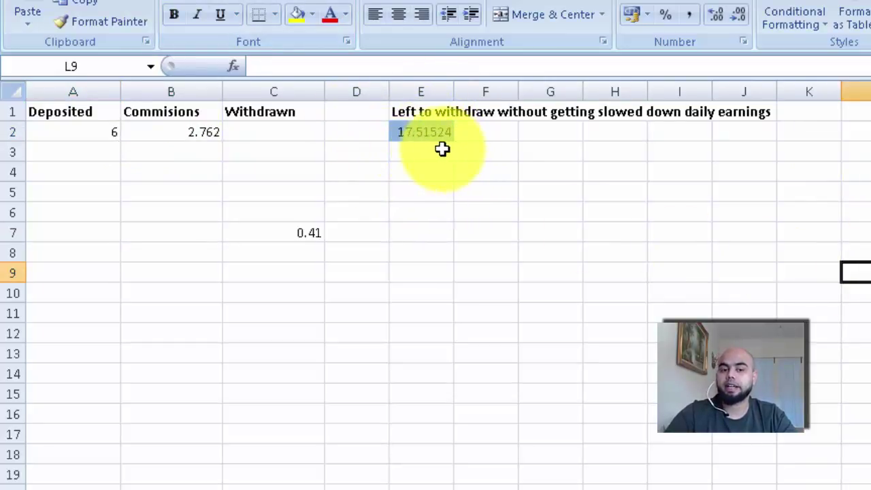
Step: Set the Deposited cell A2 to 6.4
{"action": "left_click", "coordinate": [117, 133]}
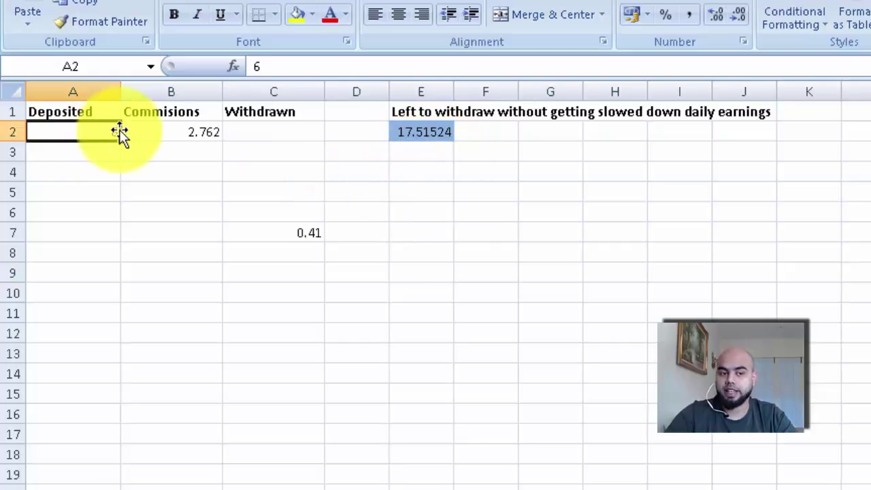
{"action": "key", "text": "F2"}
{"action": "type", "text": ".4"}
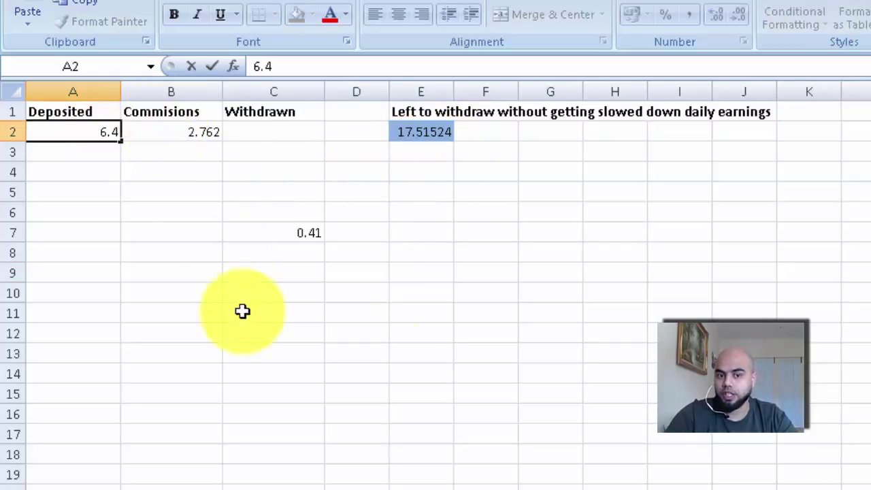
{"action": "left_click", "coordinate": [470, 352]}
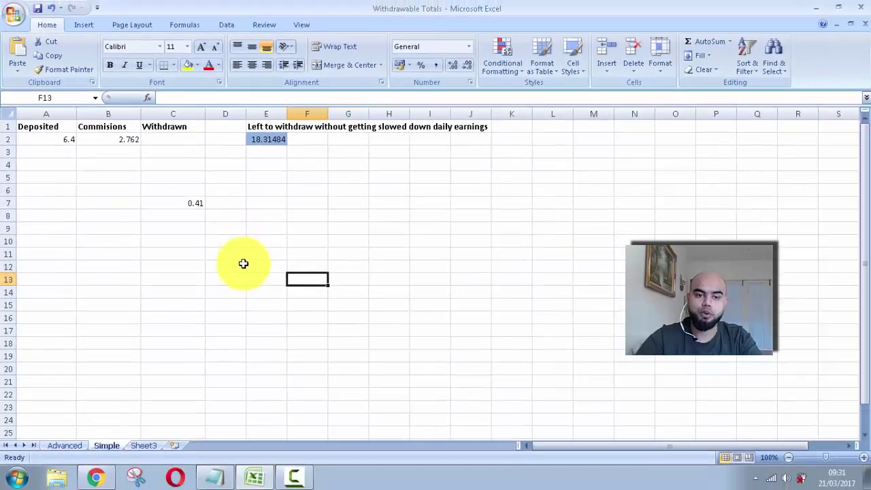
Step: Switch to Chrome and open the Ad-Pack Plan 2 purchase form for the first banner, #39380
{"action": "key", "text": "alt+Tab"}
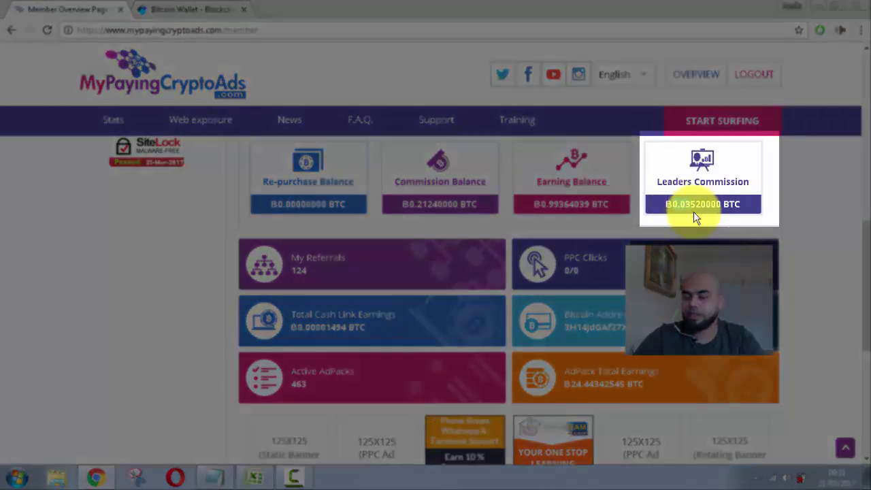
{"action": "scroll", "coordinate": [859, 109], "scroll_direction": "up", "scroll_amount": 8}
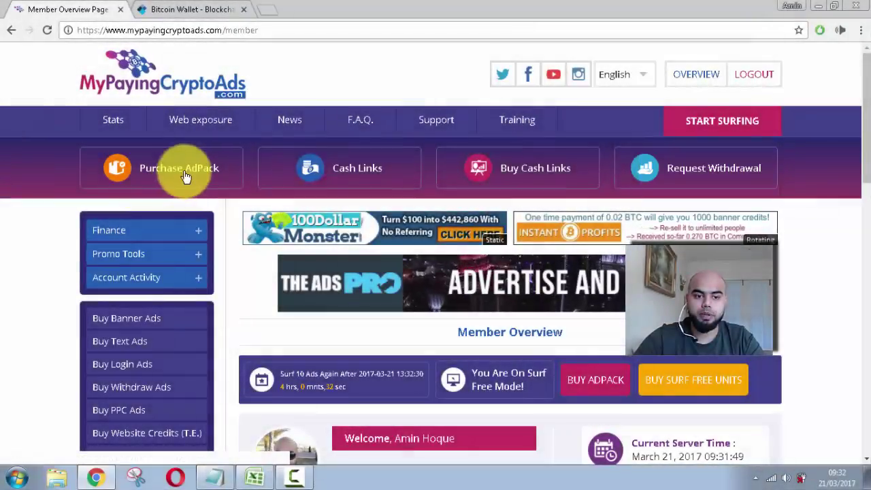
{"action": "left_click", "coordinate": [186, 173]}
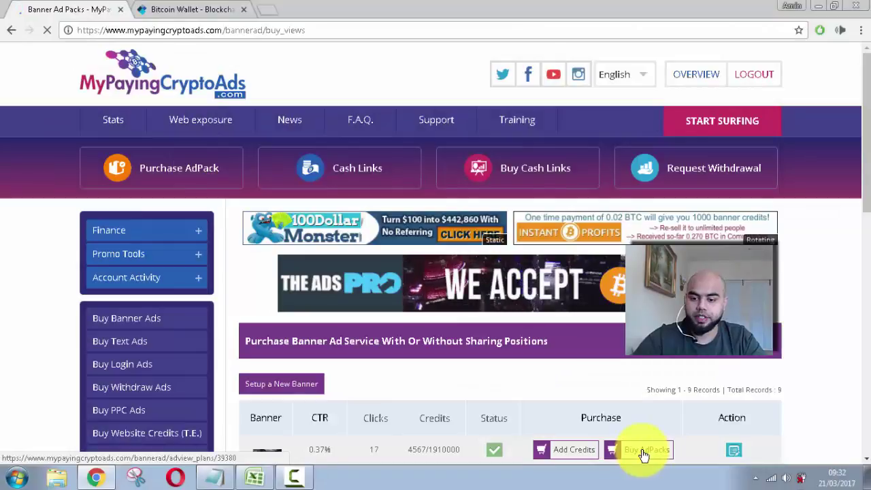
{"action": "left_click", "coordinate": [646, 449]}
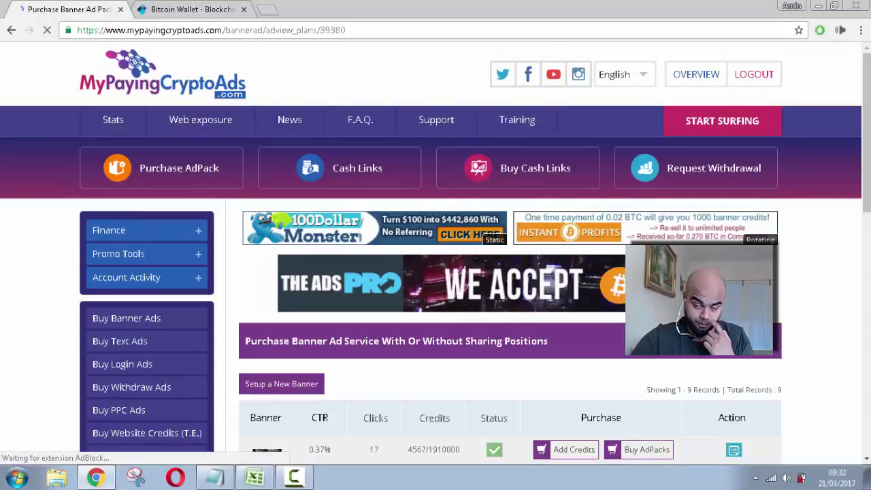
{"action": "scroll", "coordinate": [855, 288], "scroll_direction": "down", "scroll_amount": 5}
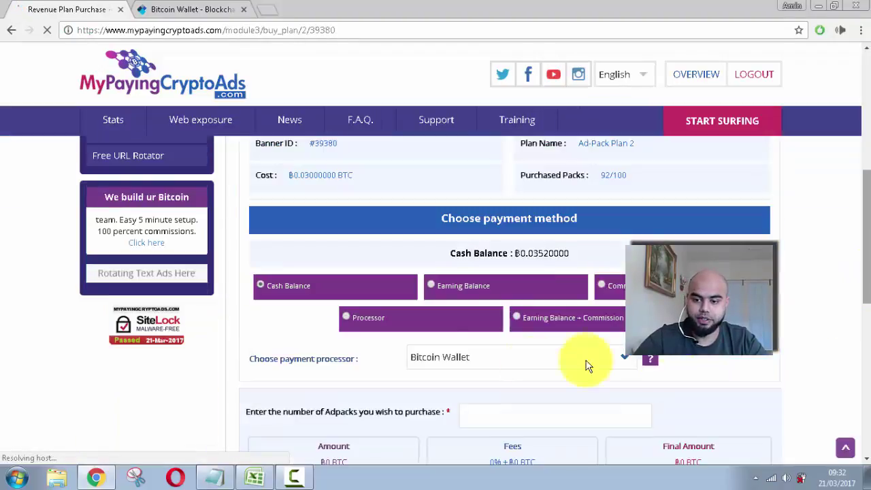
Step: Purchase one Ad-Pack Plan 2 pack for banner #39380, paying from the Cash Balance with the Bitcoin Wallet
{"action": "scroll", "coordinate": [374, 249], "scroll_direction": "up", "scroll_amount": 4}
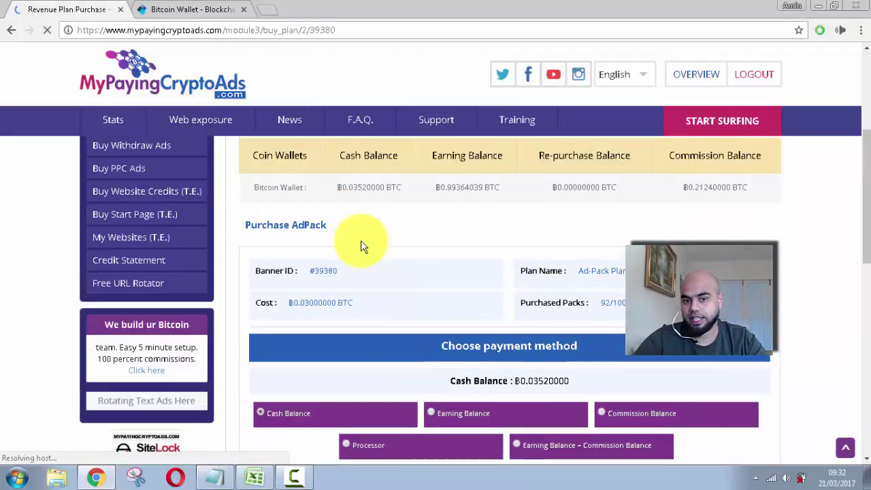
{"action": "scroll", "coordinate": [418, 225], "scroll_direction": "up", "scroll_amount": 2}
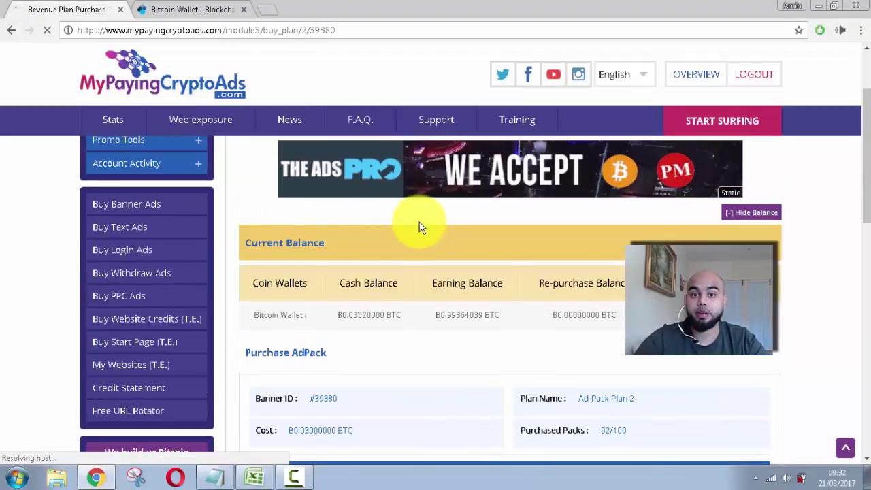
{"action": "scroll", "coordinate": [420, 225], "scroll_direction": "down", "scroll_amount": 5}
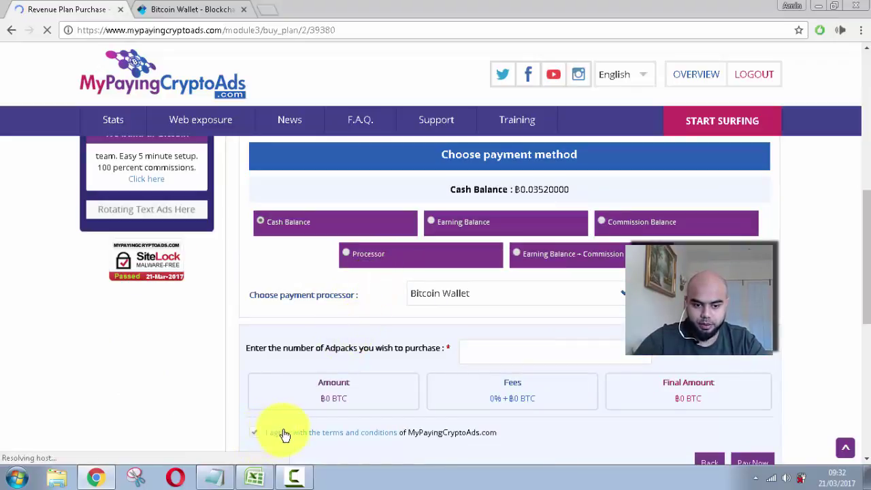
{"action": "left_click", "coordinate": [520, 350]}
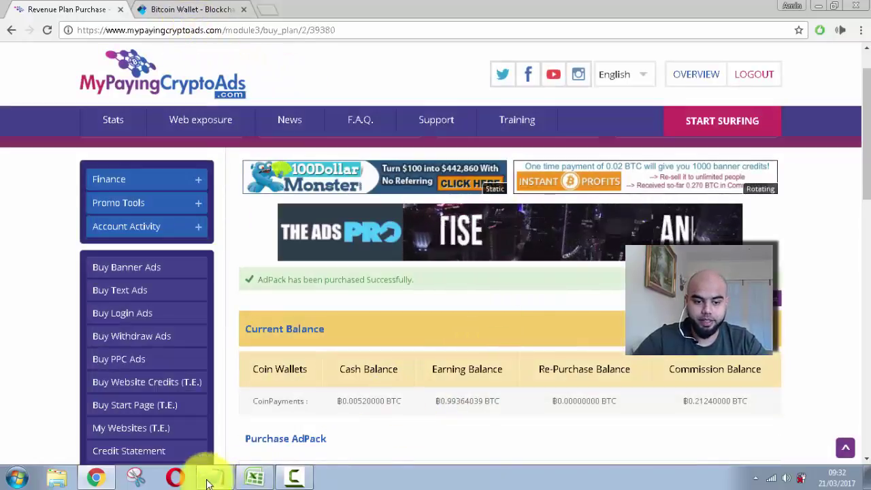
Step: In the Withdrawable Totals workbook, set the Commisions cell B2 to 2.792
{"action": "left_click", "coordinate": [255, 478]}
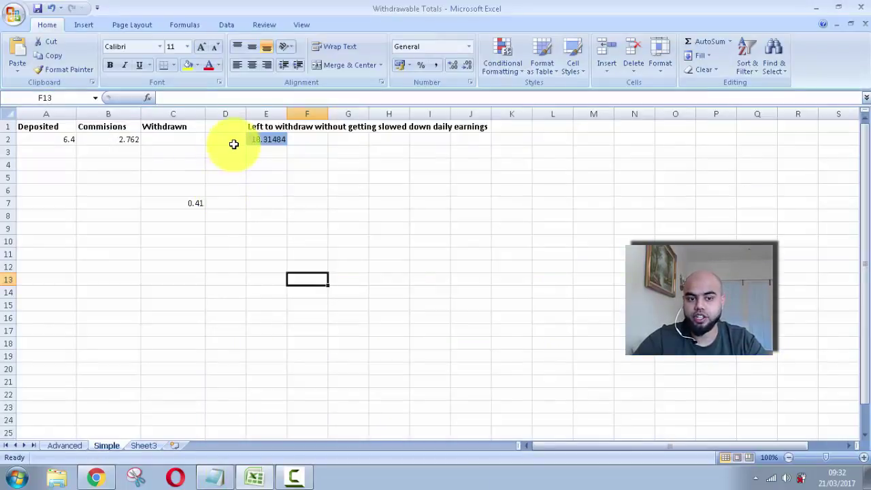
{"action": "left_click", "coordinate": [128, 140]}
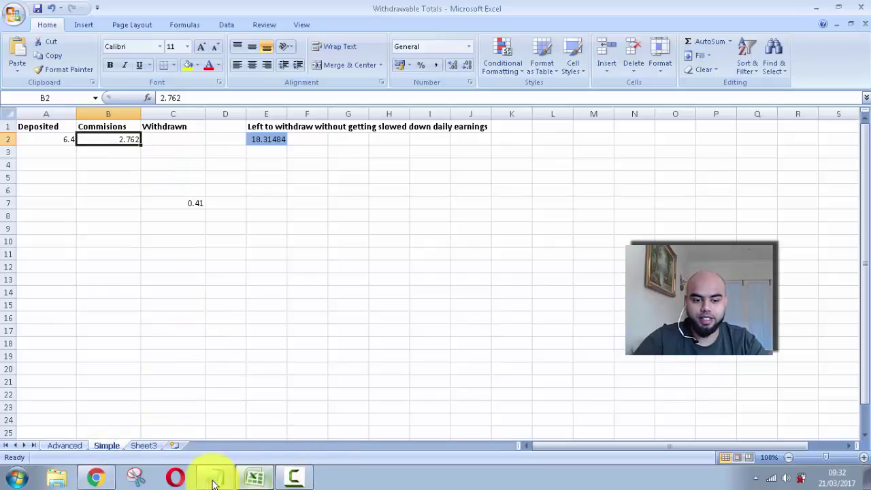
{"action": "left_click", "coordinate": [19, 477]}
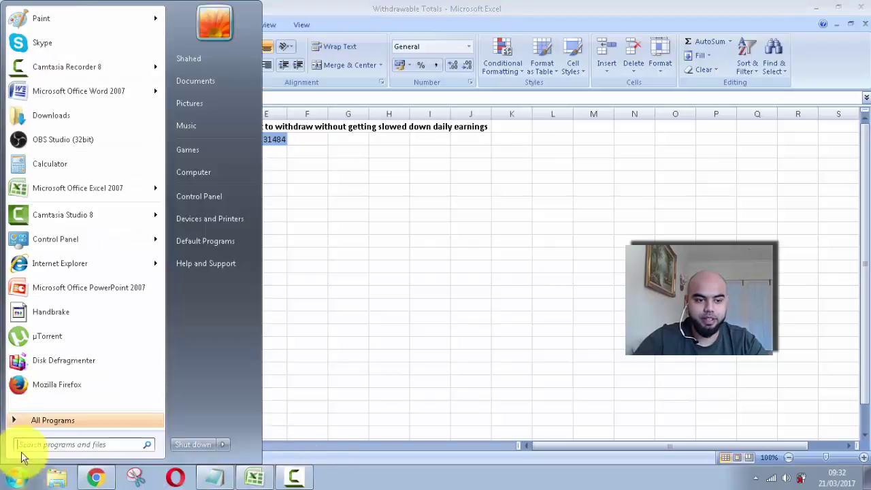
{"action": "left_click", "coordinate": [59, 167]}
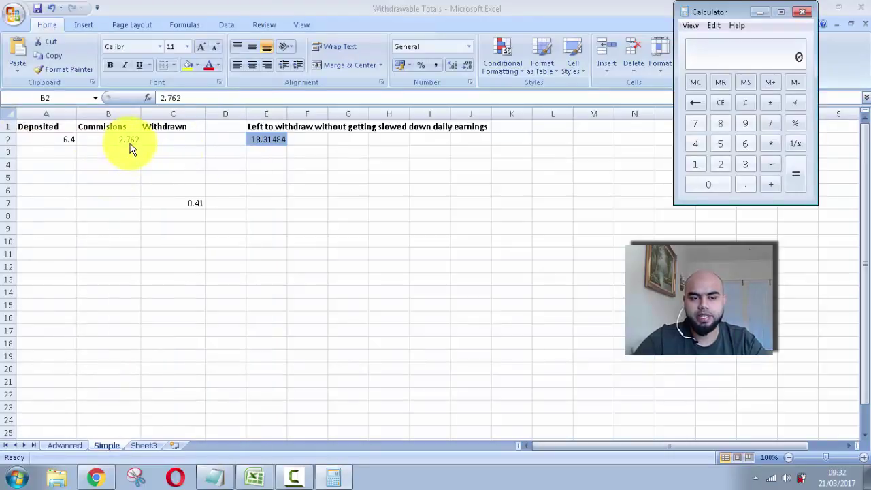
{"action": "left_click", "coordinate": [128, 141]}
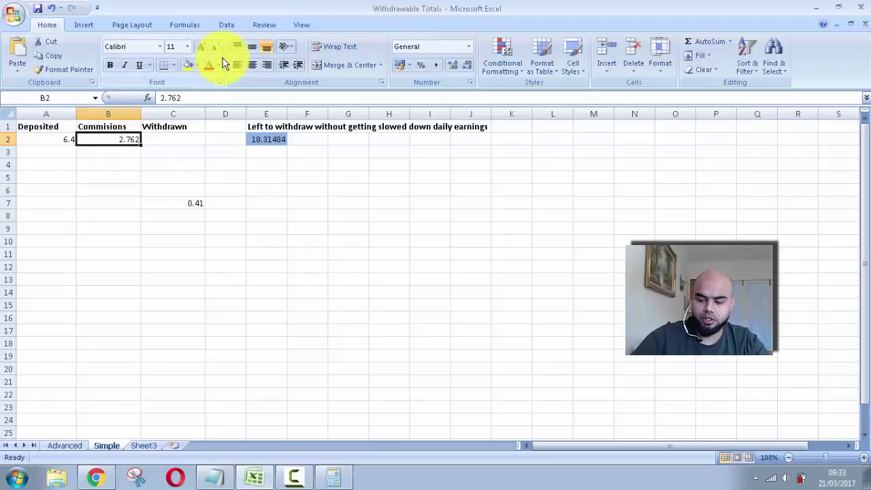
{"action": "type", "text": "2.792"}
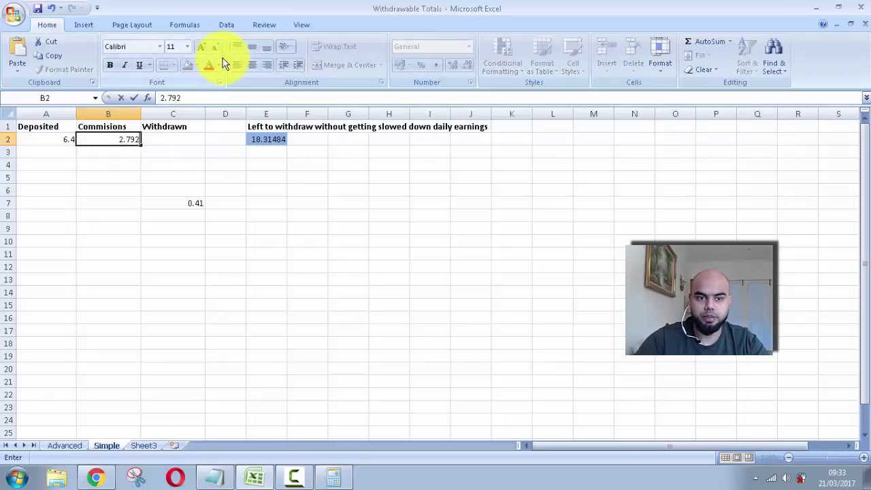
{"action": "left_click", "coordinate": [417, 264]}
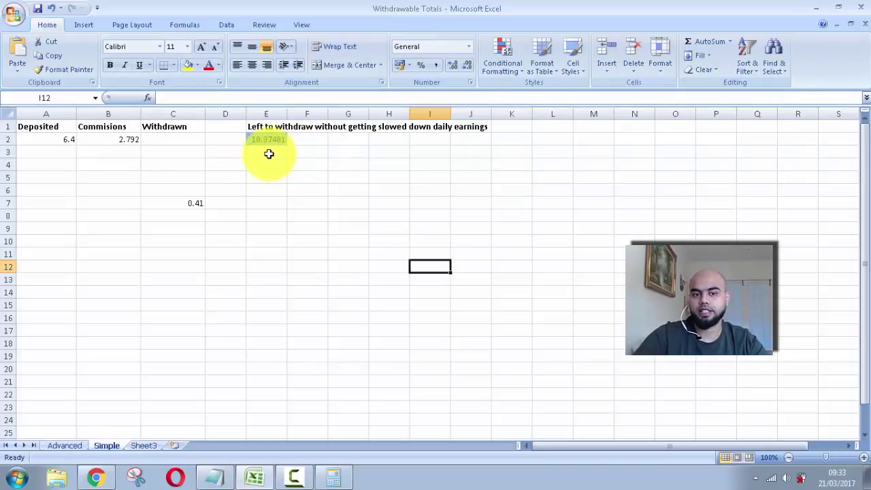
{"action": "left_click", "coordinate": [422, 217]}
{"action": "left_click_drag", "start_coordinate": [430, 305], "coordinate": [438, 291]}
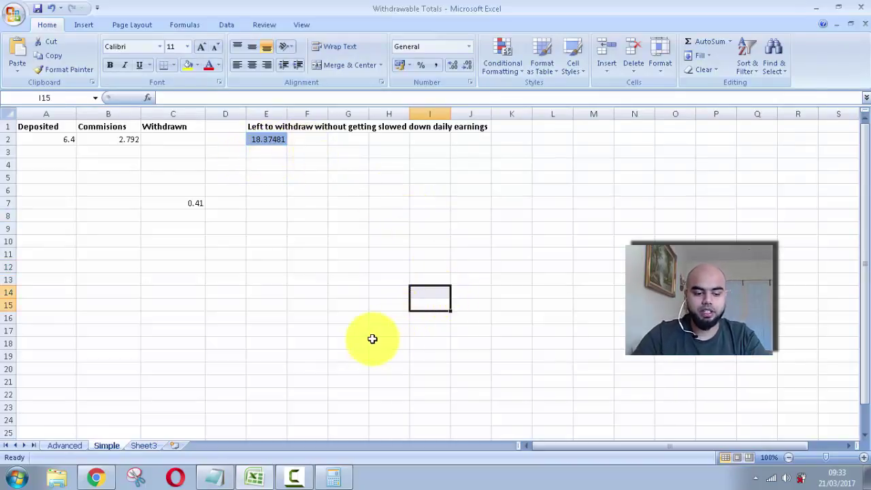
Step: Return to Chrome and open the MyPayingCryptoAds withdrawal request page
{"action": "key", "text": "alt+Tab"}
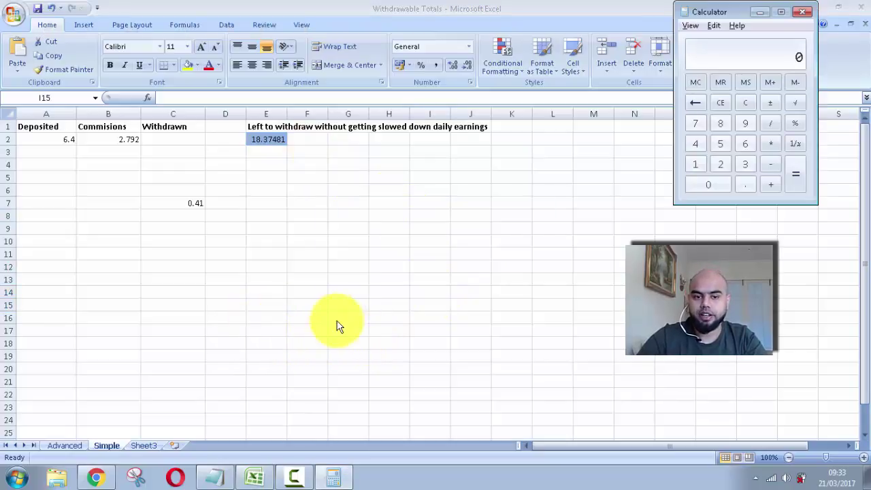
{"action": "left_click", "coordinate": [333, 477]}
{"action": "left_click", "coordinate": [96, 476]}
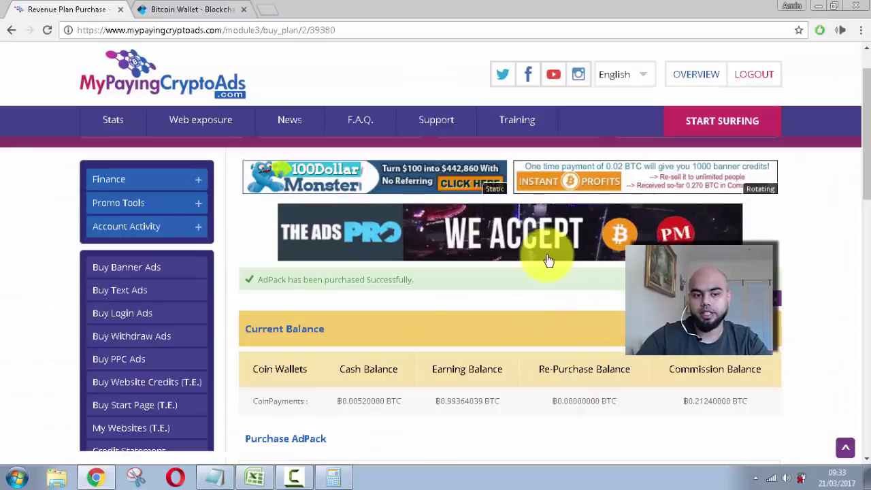
{"action": "left_click", "coordinate": [132, 178]}
{"action": "left_click", "coordinate": [132, 195]}
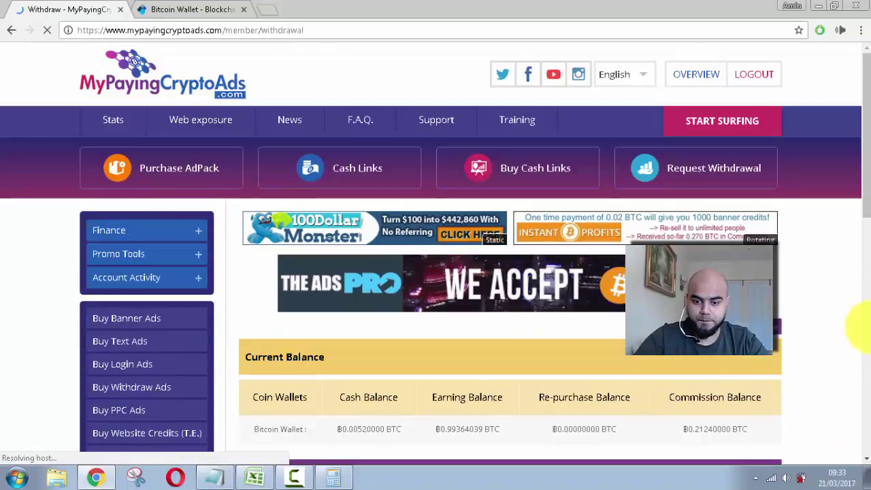
Step: Request a withdrawal of 0.4 BTC from the Earning Balance to the Bitcoin Wallet
{"action": "left_click", "coordinate": [867, 327]}
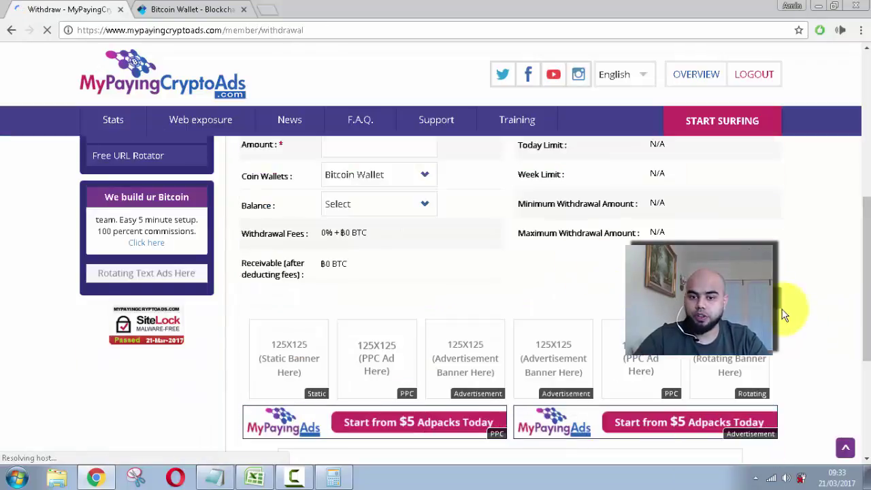
{"action": "scroll", "coordinate": [502, 273], "scroll_direction": "up", "scroll_amount": 2}
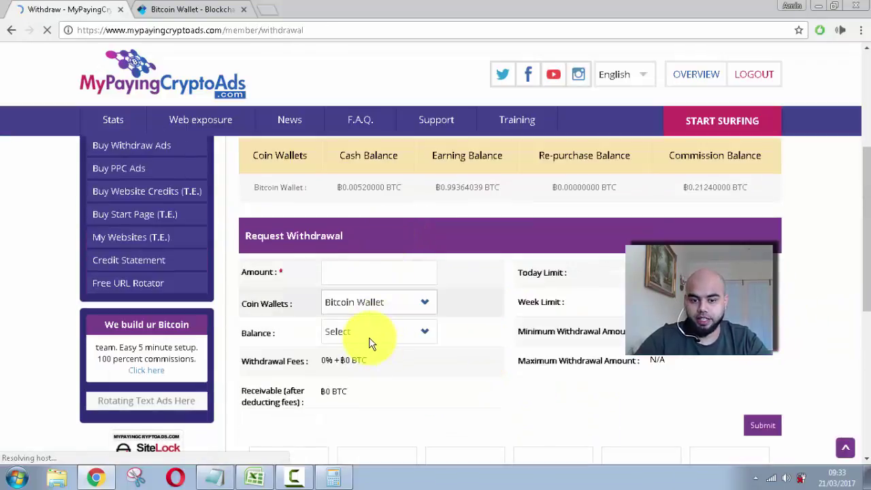
{"action": "left_click", "coordinate": [369, 340]}
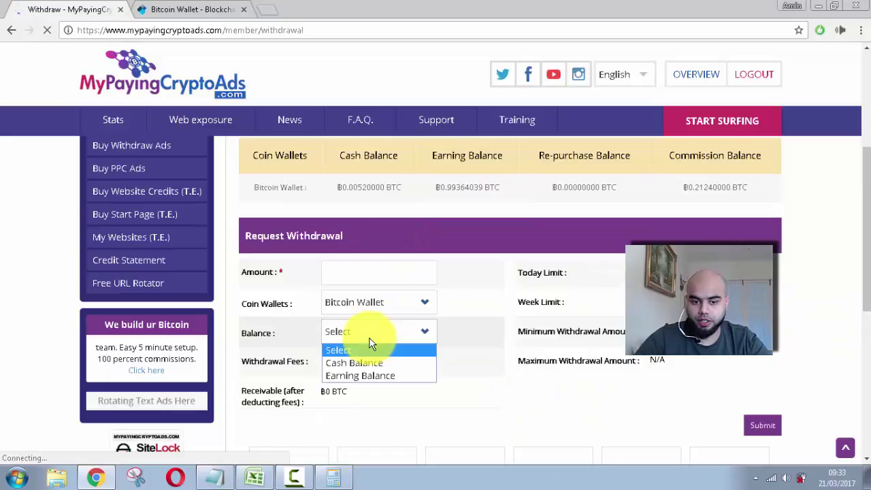
{"action": "left_click", "coordinate": [364, 376]}
{"action": "left_click", "coordinate": [377, 271]}
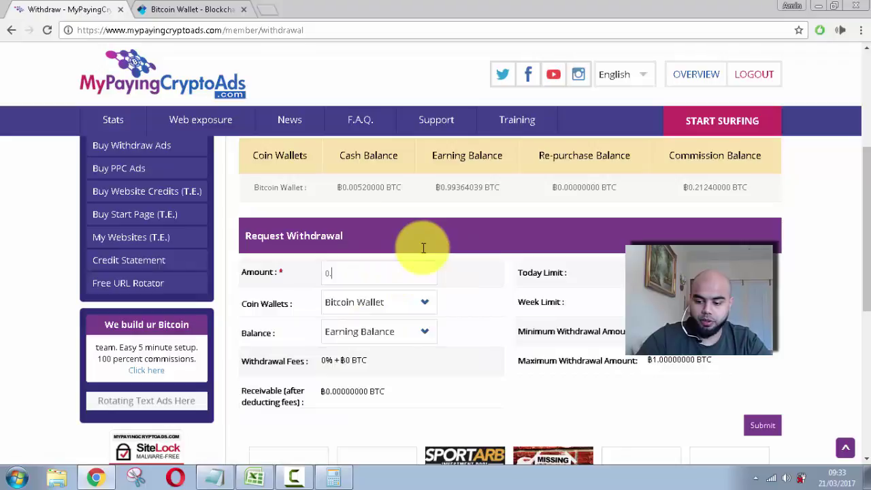
{"action": "left_click", "coordinate": [764, 426]}
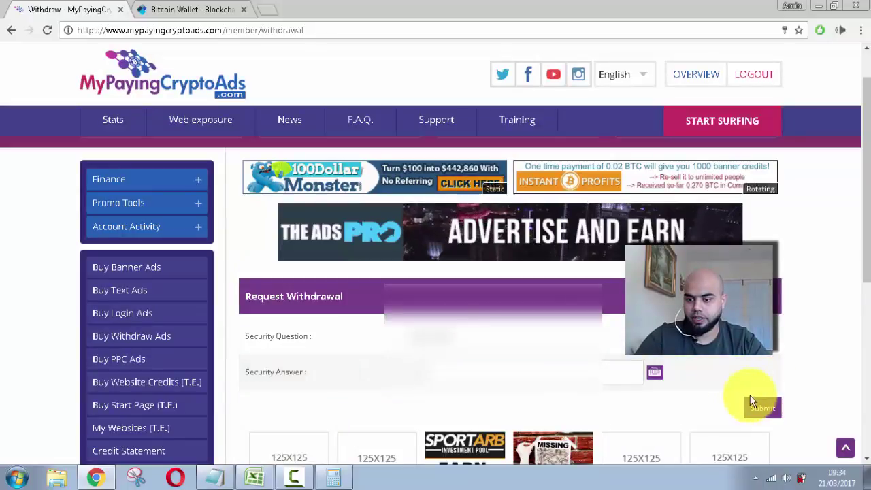
Step: Submit the security answer for the withdrawal request, close the confirmation, and decline Chrome's offer to update the saved password
{"action": "left_click", "coordinate": [771, 409]}
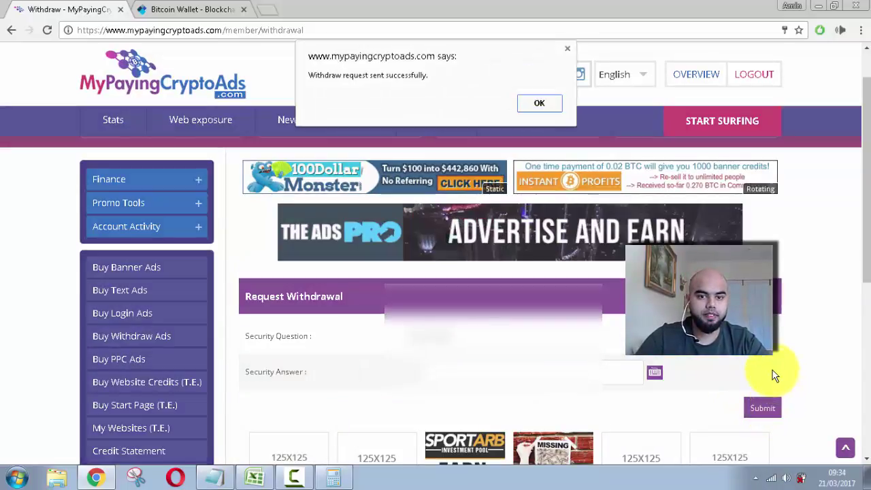
{"action": "left_click", "coordinate": [534, 105]}
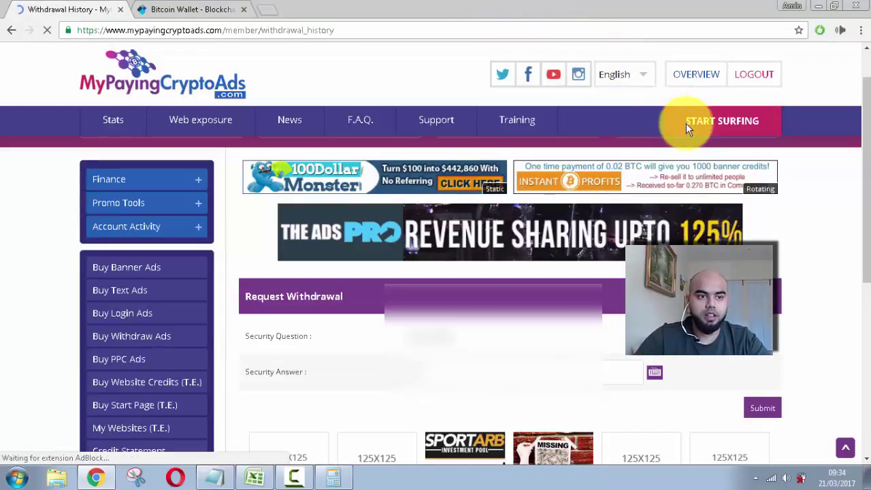
{"action": "left_click", "coordinate": [686, 123]}
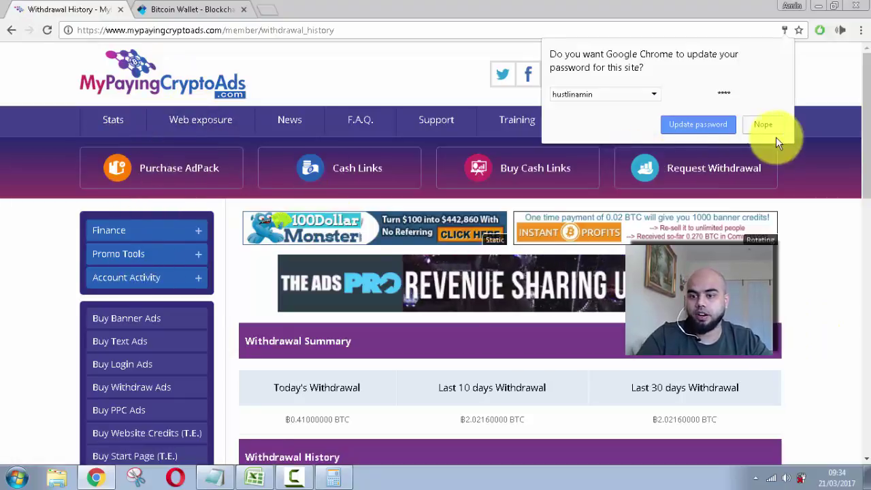
{"action": "left_click", "coordinate": [759, 126]}
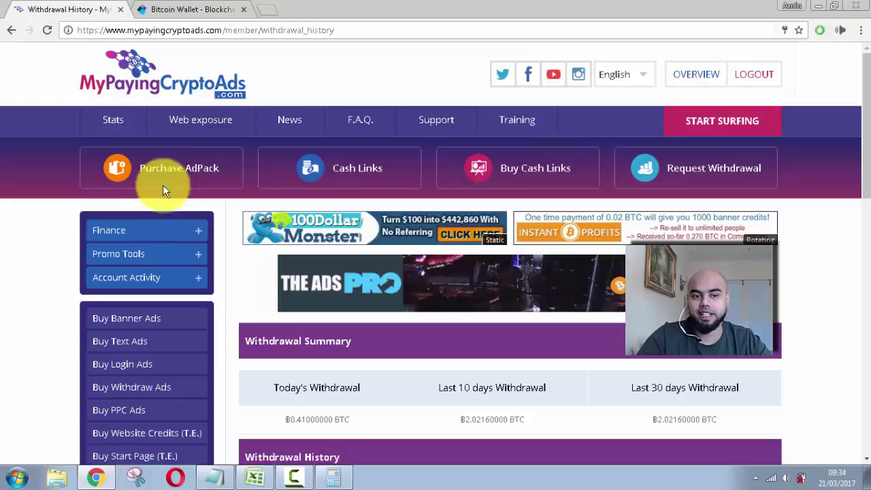
Step: Open the Ad-Pack Plan 4 purchase form for banner #35558 and review its payment methods
{"action": "left_click", "coordinate": [196, 170]}
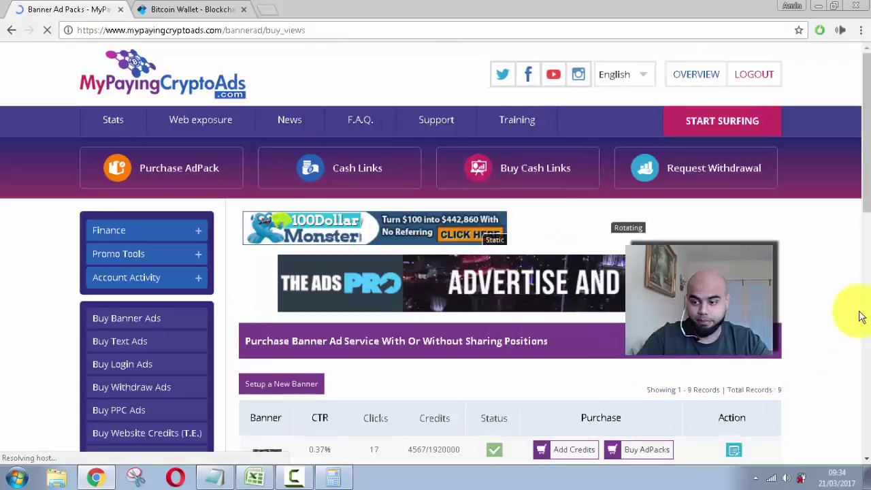
{"action": "scroll", "coordinate": [859, 299], "scroll_direction": "down", "scroll_amount": 5}
{"action": "scroll", "coordinate": [863, 289], "scroll_direction": "down", "scroll_amount": 1}
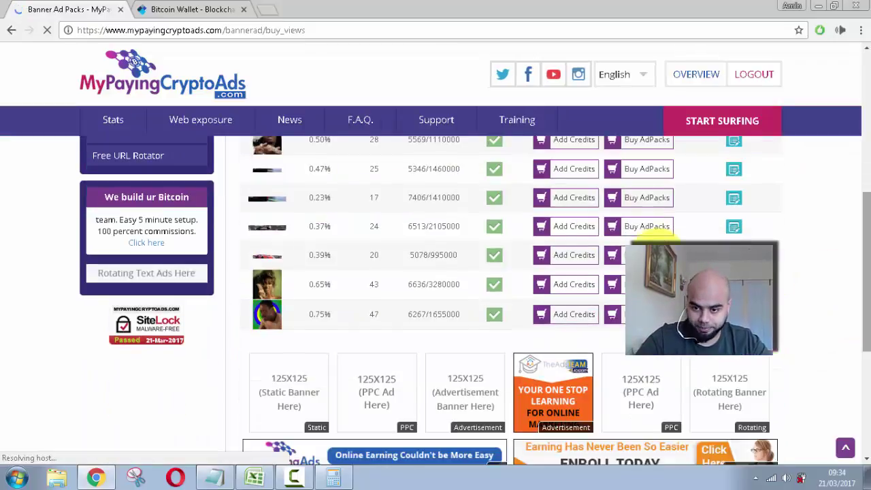
{"action": "left_click", "coordinate": [650, 230]}
{"action": "scroll", "coordinate": [783, 232], "scroll_direction": "down", "scroll_amount": 2}
{"action": "scroll", "coordinate": [822, 239], "scroll_direction": "down", "scroll_amount": 1}
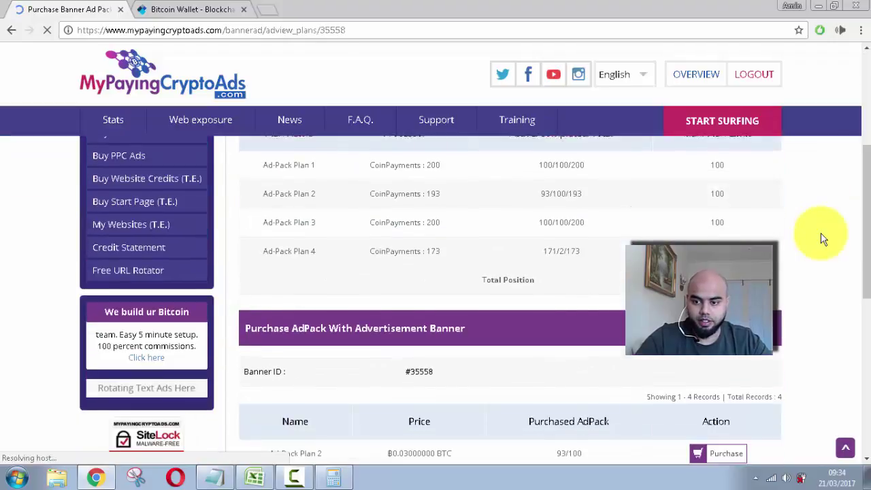
{"action": "scroll", "coordinate": [823, 238], "scroll_direction": "down", "scroll_amount": 1}
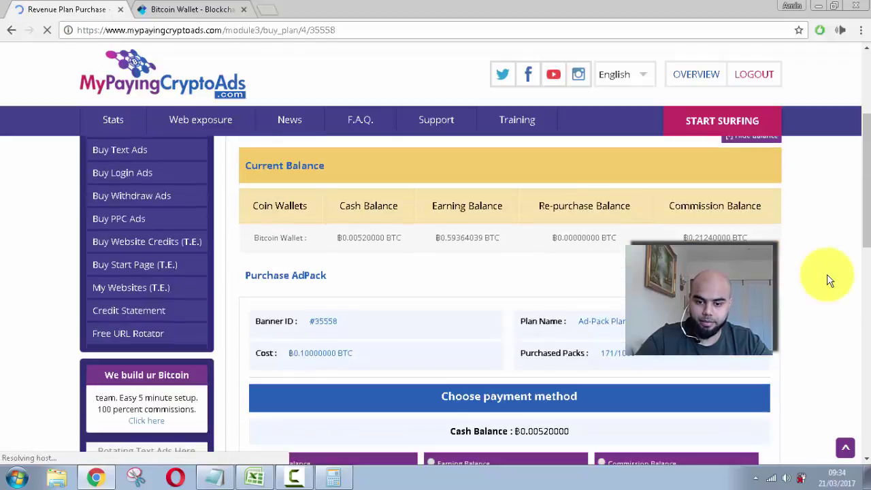
{"action": "scroll", "coordinate": [651, 234], "scroll_direction": "down", "scroll_amount": 1}
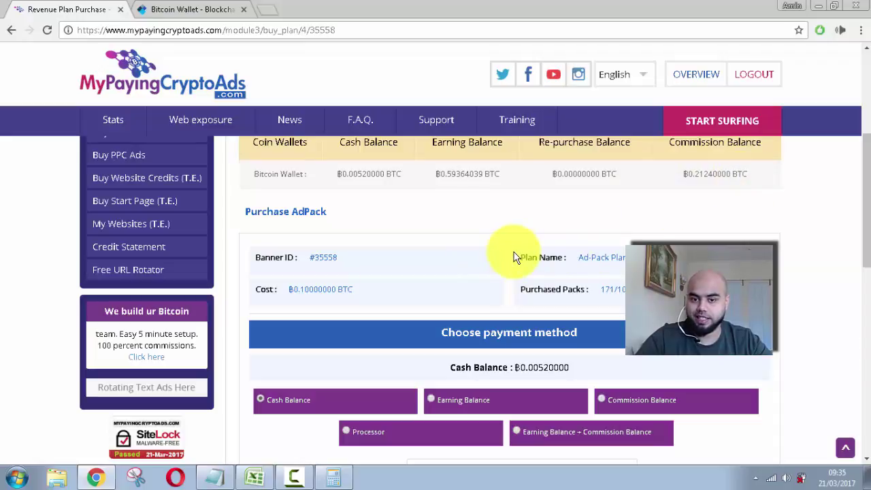
{"action": "scroll", "coordinate": [381, 251], "scroll_direction": "down", "scroll_amount": 1}
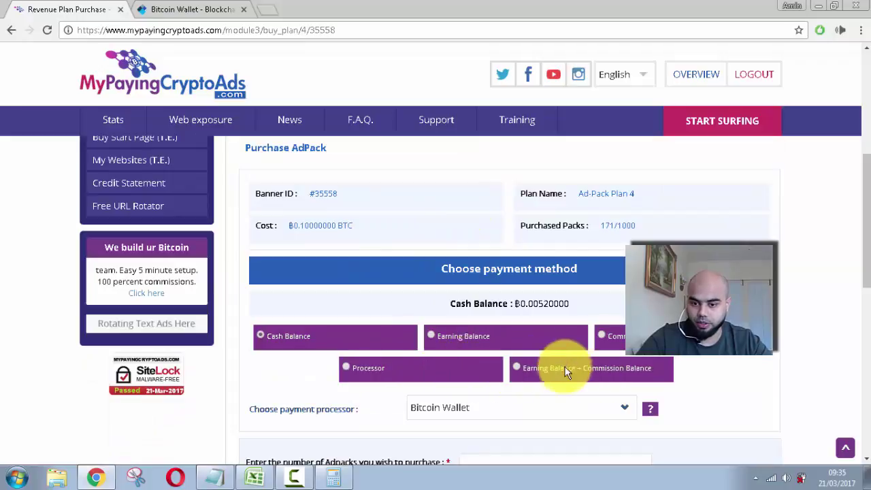
Step: Choose Earning Balance + Commission Balance as the payment method and enable using the Commission Balance first
{"action": "left_click", "coordinate": [542, 369]}
{"action": "scroll", "coordinate": [300, 341], "scroll_direction": "down", "scroll_amount": 1}
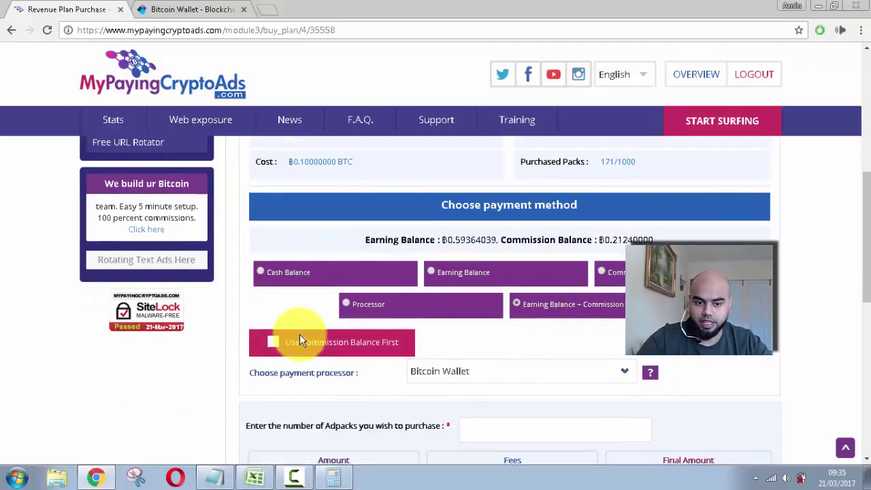
{"action": "left_click", "coordinate": [276, 339]}
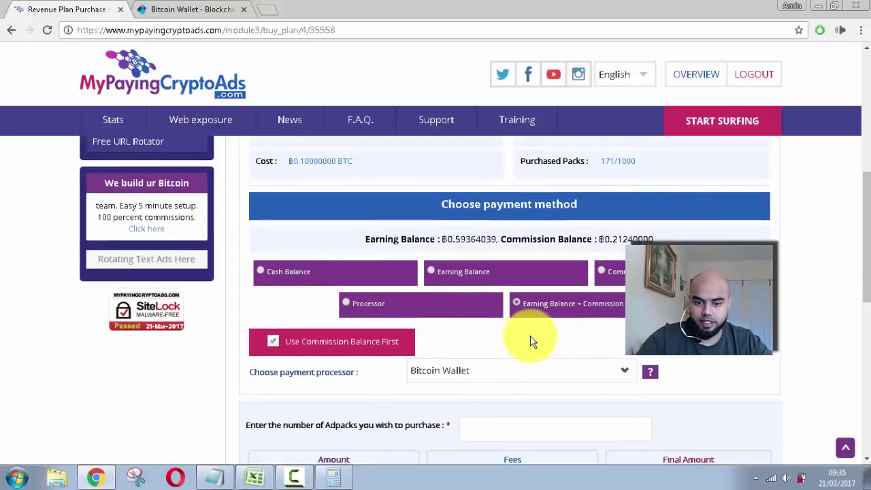
Step: Order 7 Ad-Pack Plan 4 packs, accept the terms and conditions, and pay for them
{"action": "scroll", "coordinate": [306, 366], "scroll_direction": "down", "scroll_amount": 2}
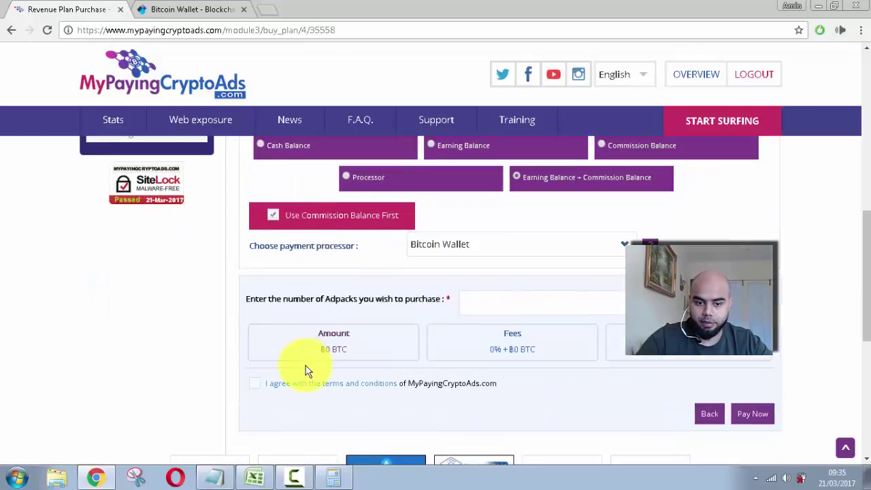
{"action": "left_click", "coordinate": [269, 383]}
{"action": "left_click", "coordinate": [570, 307]}
{"action": "type", "text": "7"}
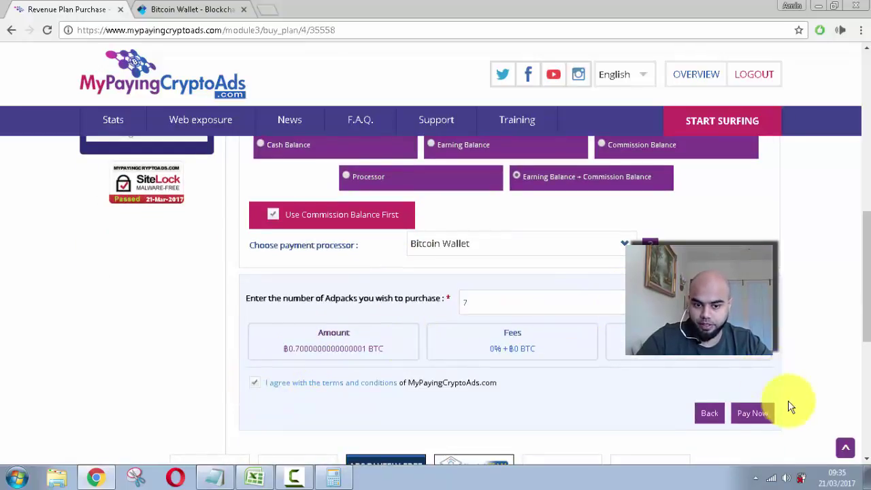
{"action": "left_click", "coordinate": [752, 413]}
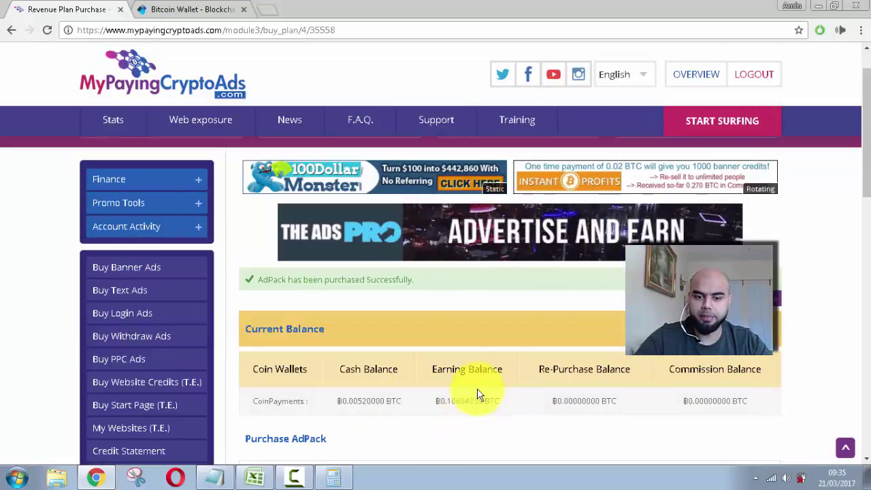
Step: Check the balances left after the purchase and open the Ad-Pack Plan 2 purchase form for banner #35558
{"action": "scroll", "coordinate": [511, 373], "scroll_direction": "down", "scroll_amount": 6}
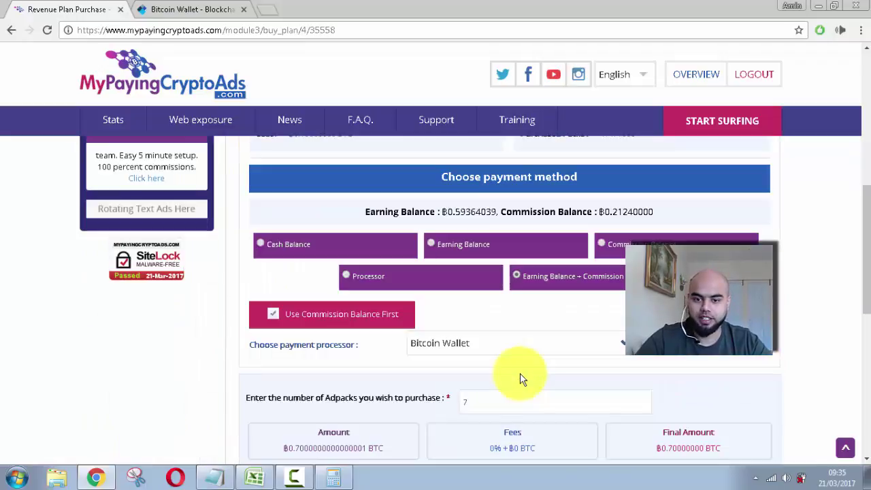
{"action": "scroll", "coordinate": [517, 372], "scroll_direction": "up", "scroll_amount": 4}
{"action": "scroll", "coordinate": [515, 371], "scroll_direction": "up", "scroll_amount": 1}
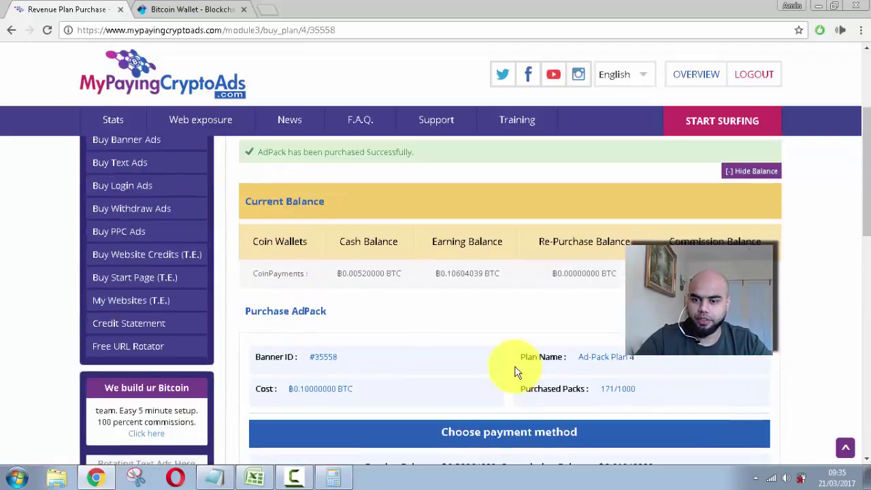
{"action": "scroll", "coordinate": [515, 371], "scroll_direction": "down", "scroll_amount": 3}
{"action": "scroll", "coordinate": [529, 405], "scroll_direction": "down", "scroll_amount": 3}
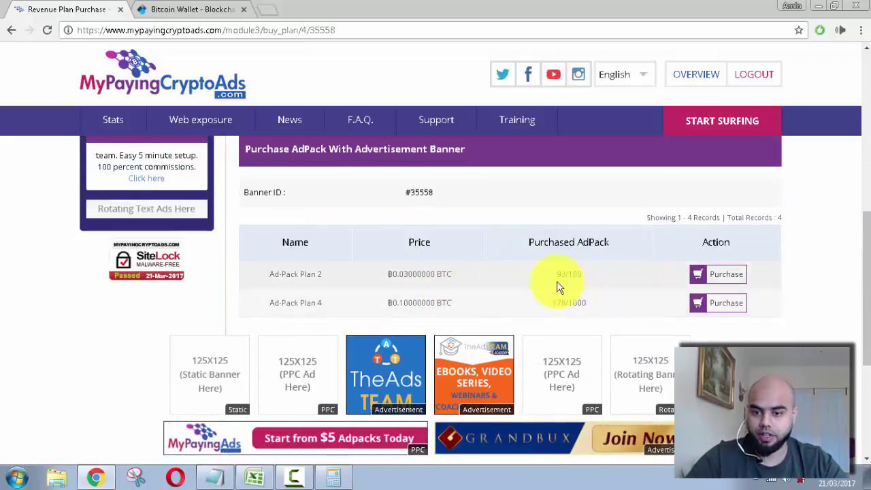
{"action": "left_click", "coordinate": [715, 275]}
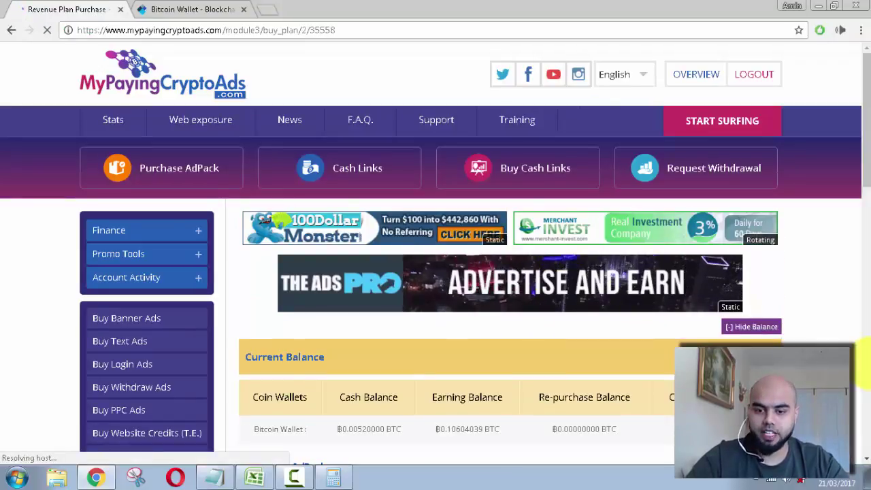
Step: Buy 3 Ad-Pack Plan 2 packs from the Earning Balance, accepting the terms and conditions
{"action": "scroll", "coordinate": [817, 331], "scroll_direction": "down", "scroll_amount": 5}
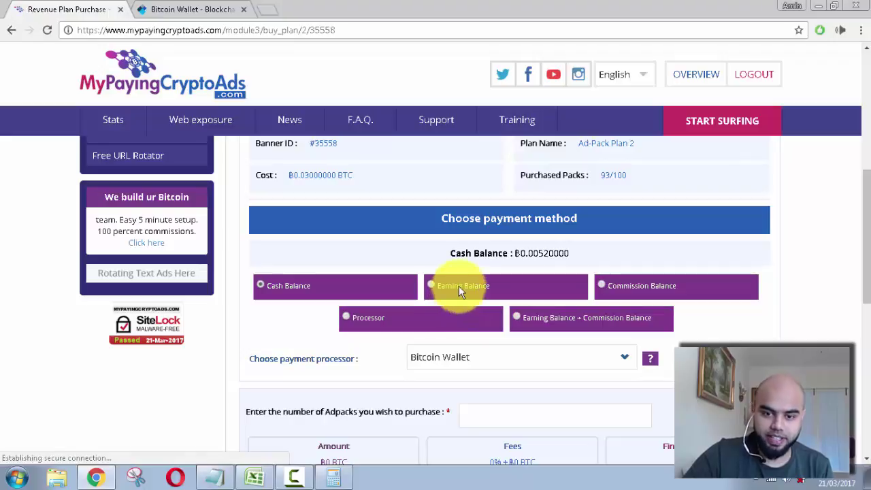
{"action": "scroll", "coordinate": [262, 402], "scroll_direction": "down", "scroll_amount": 1}
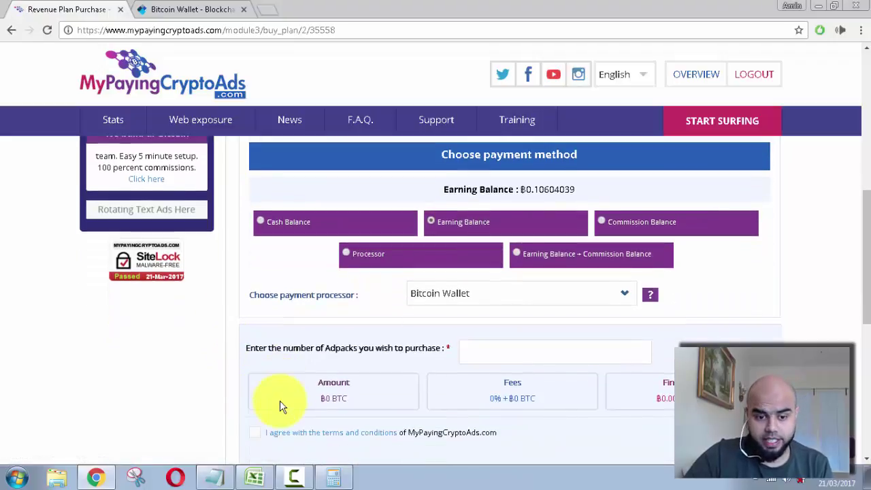
{"action": "left_click", "coordinate": [255, 433]}
{"action": "left_click", "coordinate": [480, 354]}
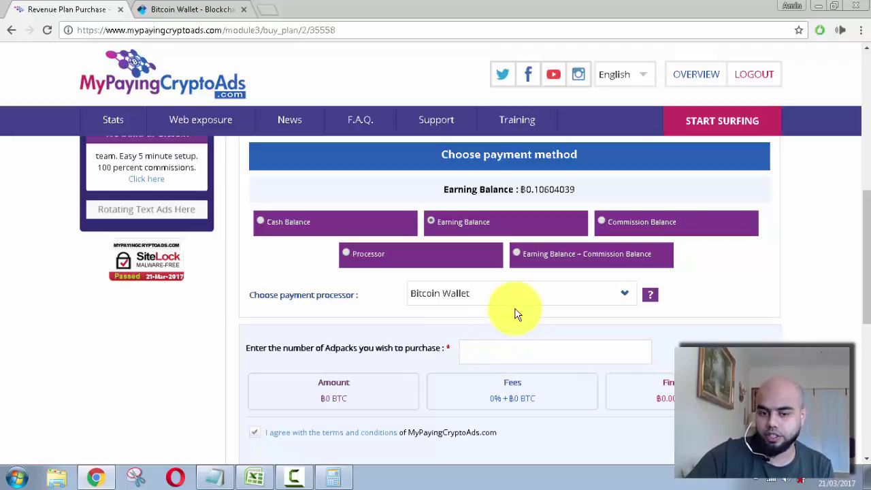
{"action": "type", "text": "3"}
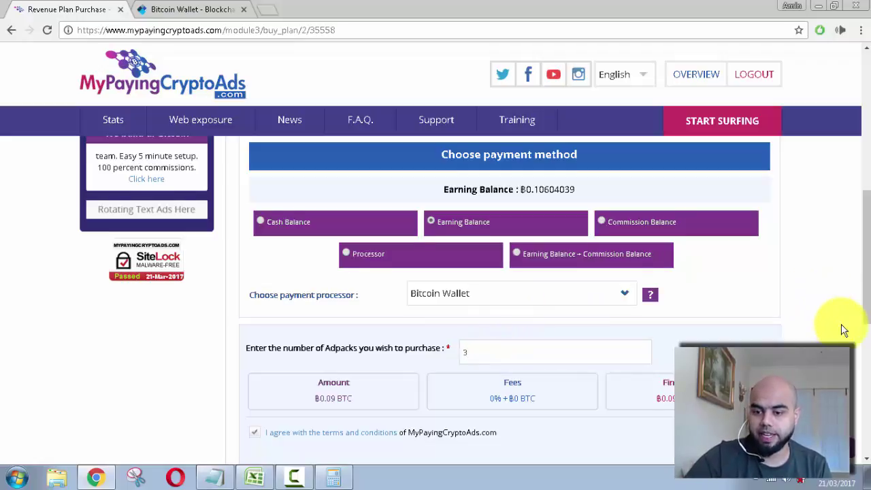
{"action": "scroll", "coordinate": [842, 331], "scroll_direction": "down", "scroll_amount": 2}
{"action": "left_click", "coordinate": [767, 333]}
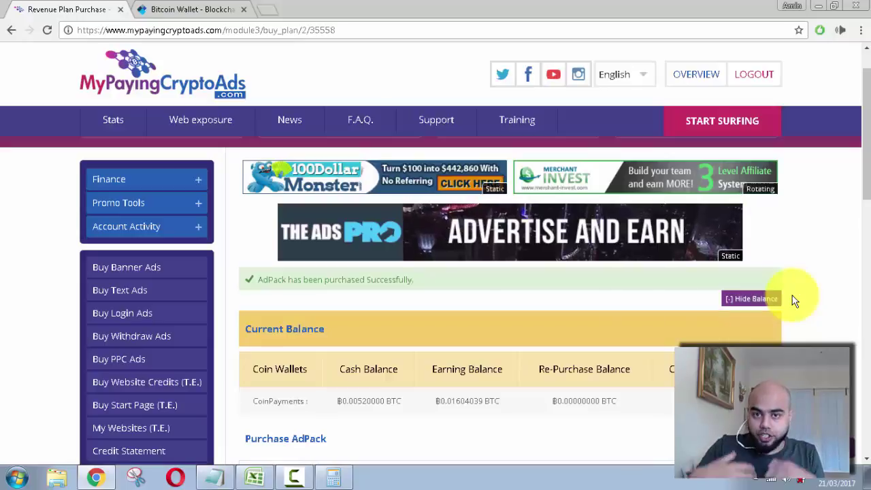
Step: Open the member overview page and review the Bitcoin balances, active AdPacks and total AdPack earnings
{"action": "left_click", "coordinate": [687, 80]}
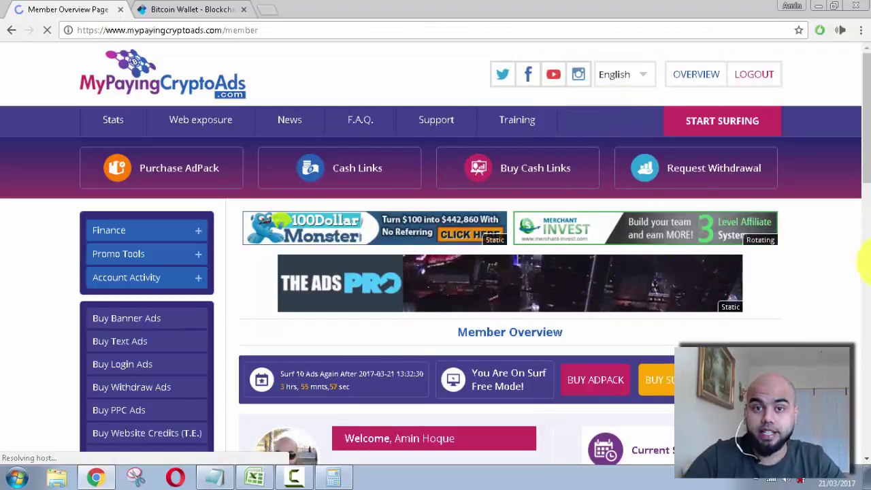
{"action": "scroll", "coordinate": [863, 288], "scroll_direction": "down", "scroll_amount": 5}
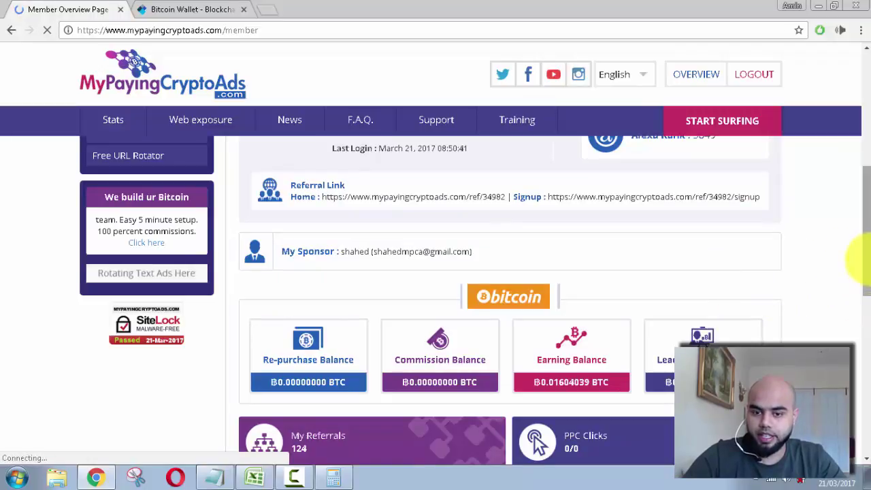
{"action": "scroll", "coordinate": [859, 305], "scroll_direction": "down", "scroll_amount": 2}
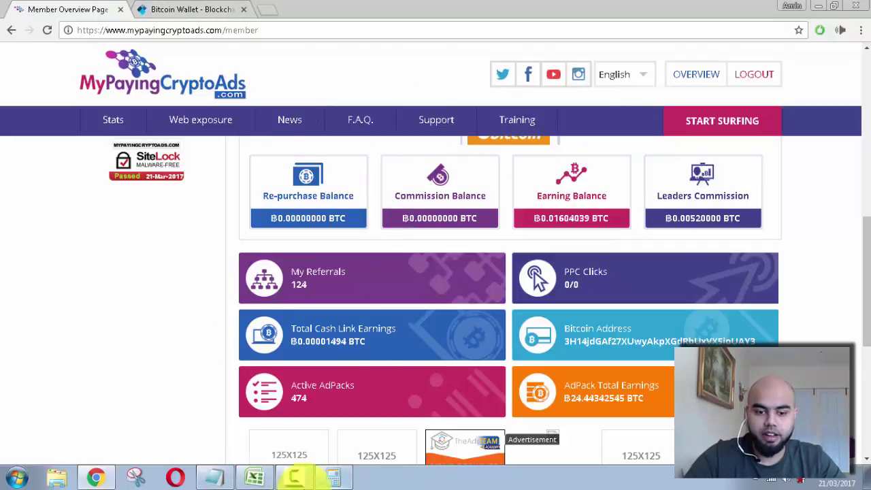
Step: Switch to the Withdrawable Totals workbook in Excel and set cell C7 on the Simple sheet to 0.81
{"action": "left_click", "coordinate": [254, 478]}
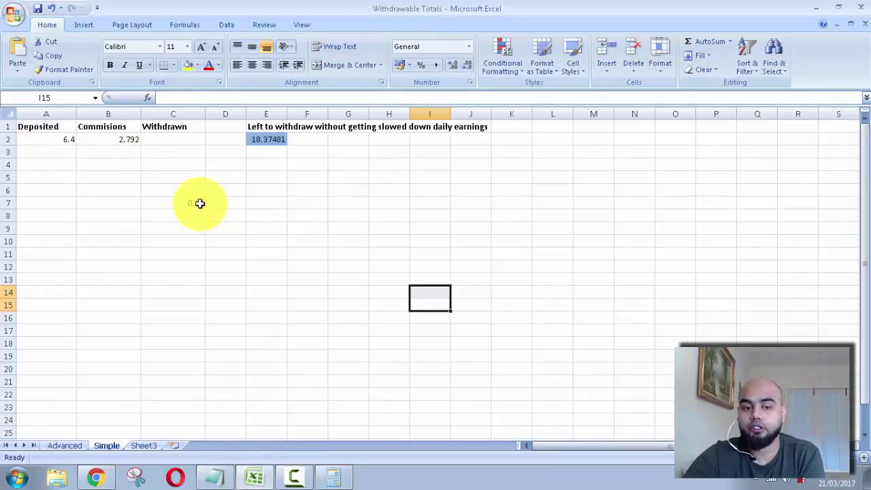
{"action": "left_click", "coordinate": [196, 202]}
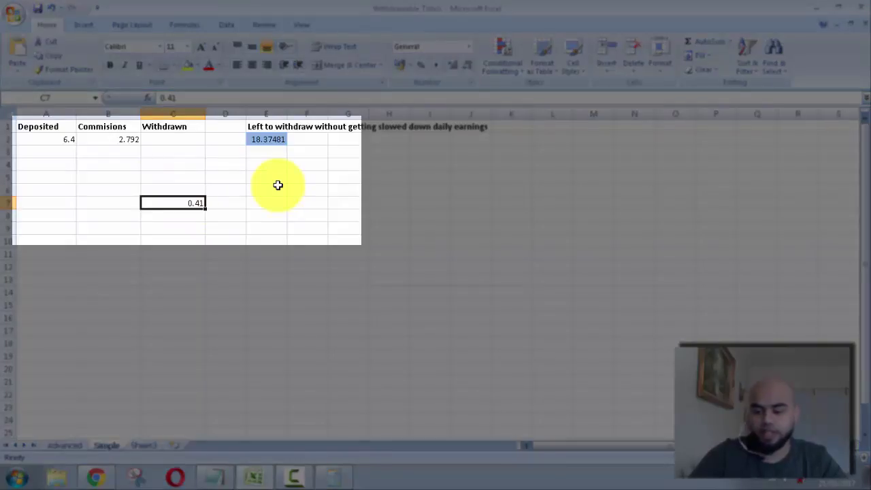
{"action": "type", "text": "08"}
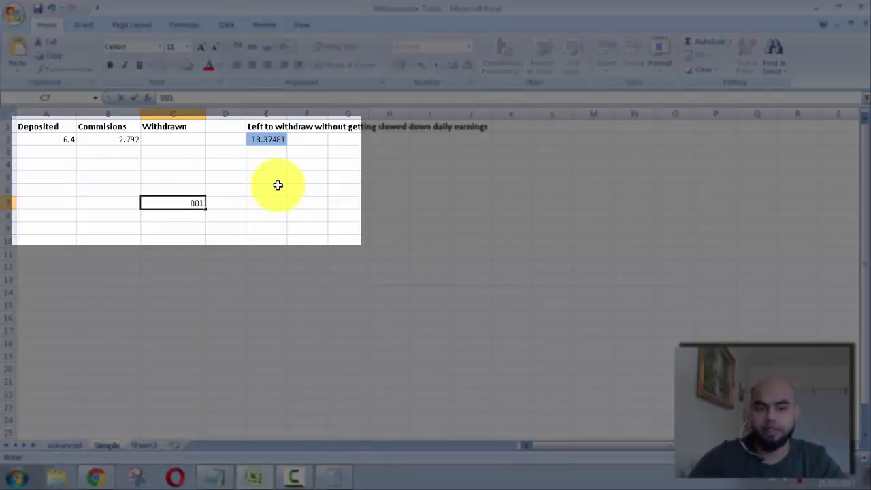
{"action": "type", "text": "1"}
{"action": "left_click", "coordinate": [348, 279]}
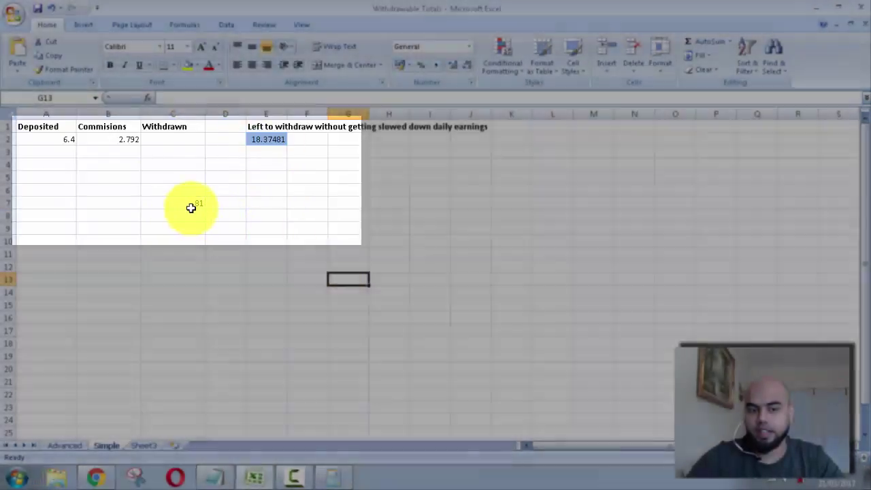
{"action": "left_click", "coordinate": [191, 208]}
{"action": "type", "text": "0.8"}
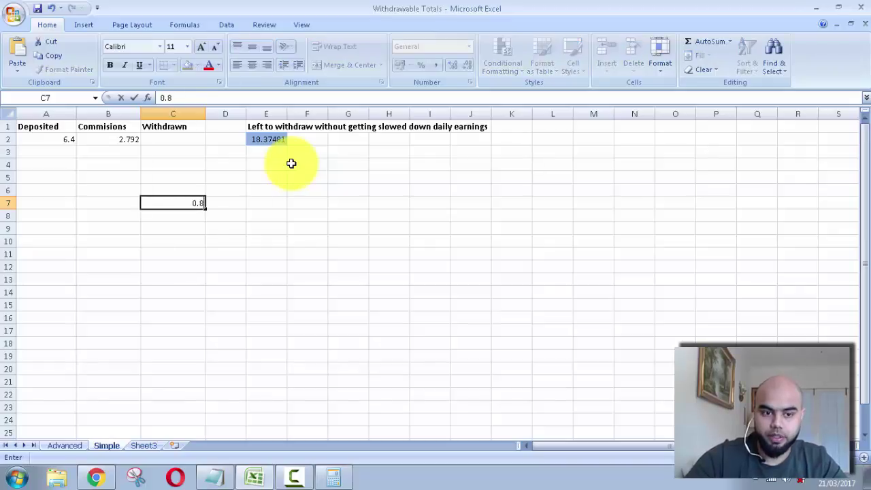
{"action": "type", "text": "1"}
{"action": "left_click", "coordinate": [309, 253]}
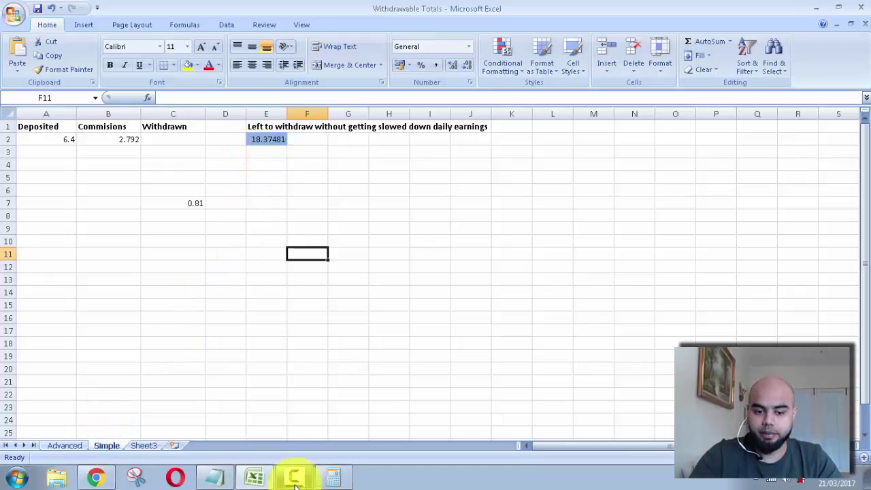
Step: Switch to Calculator and subtract the 0.81 in C7 from the 18.37481 left to withdraw
{"action": "left_click", "coordinate": [330, 477]}
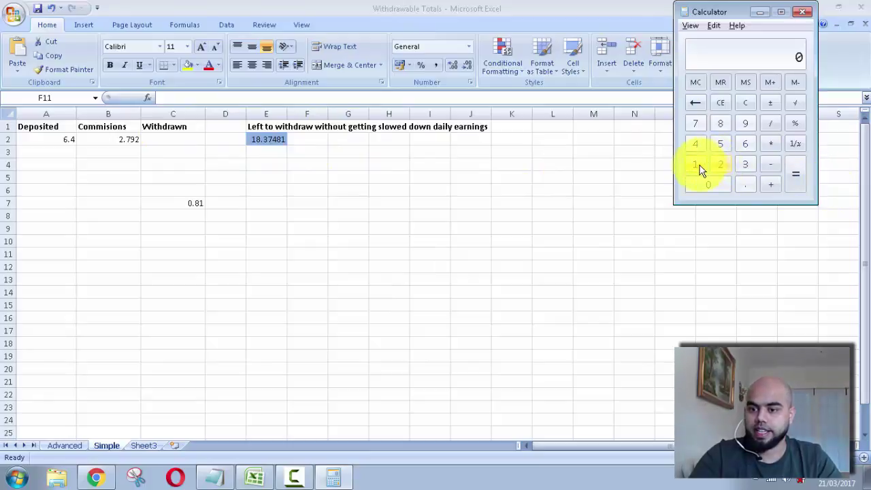
{"action": "left_click", "coordinate": [720, 128]}
{"action": "left_click", "coordinate": [750, 188]}
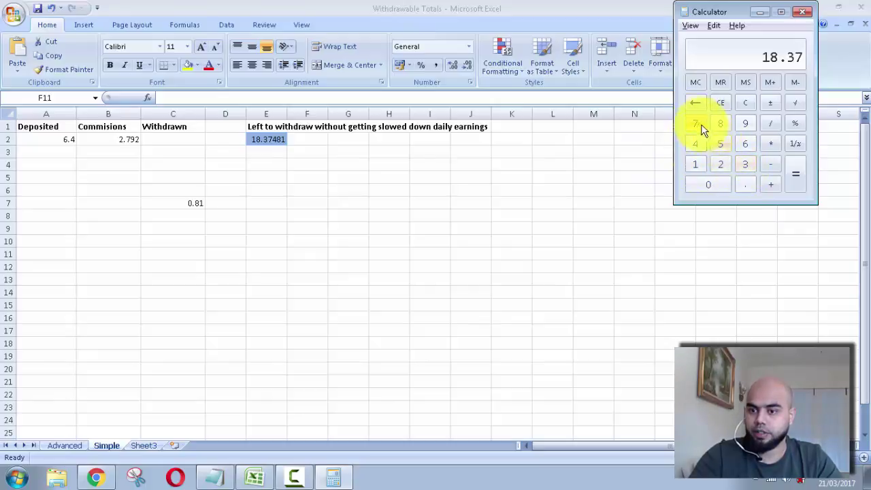
{"action": "left_click", "coordinate": [719, 127]}
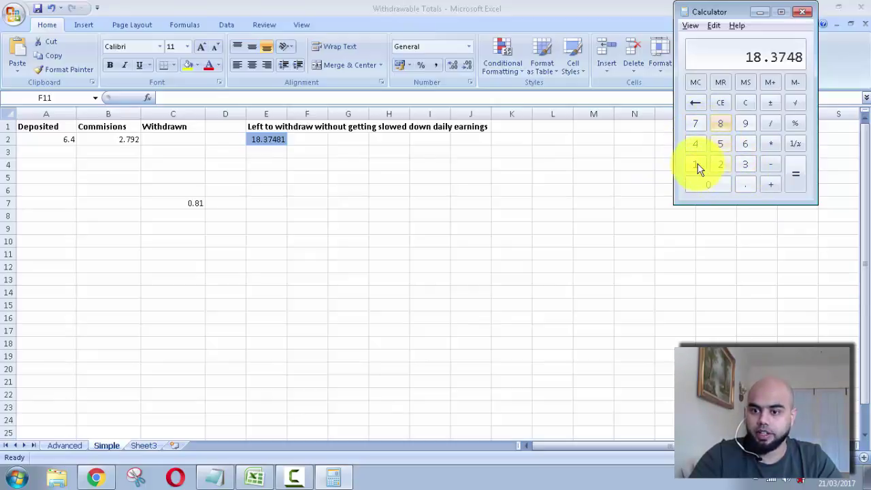
{"action": "left_click", "coordinate": [697, 166]}
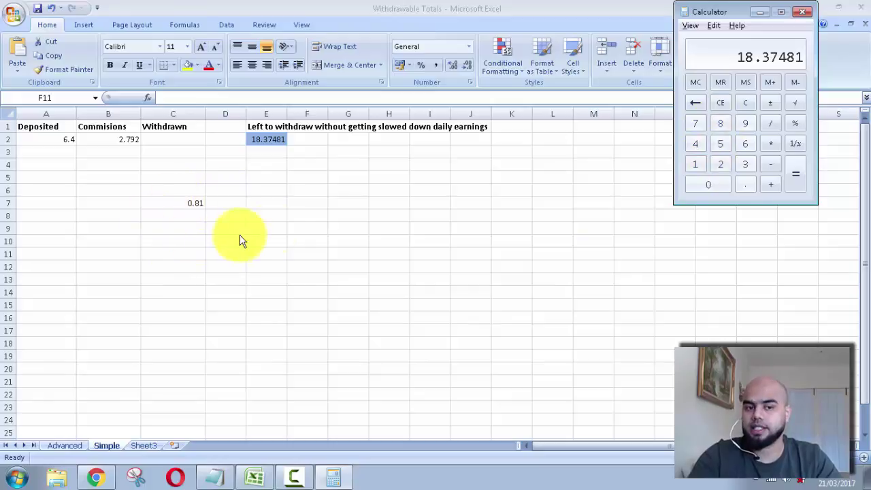
{"action": "left_click", "coordinate": [767, 161]}
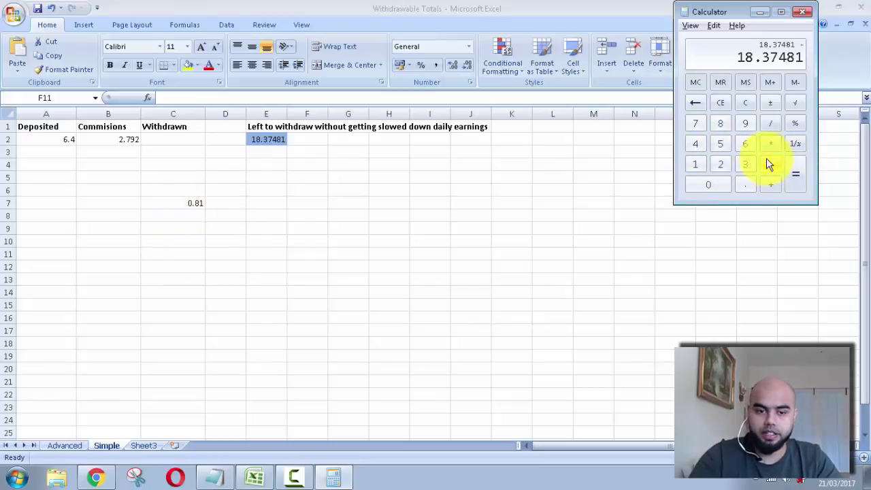
{"action": "left_click", "coordinate": [729, 186]}
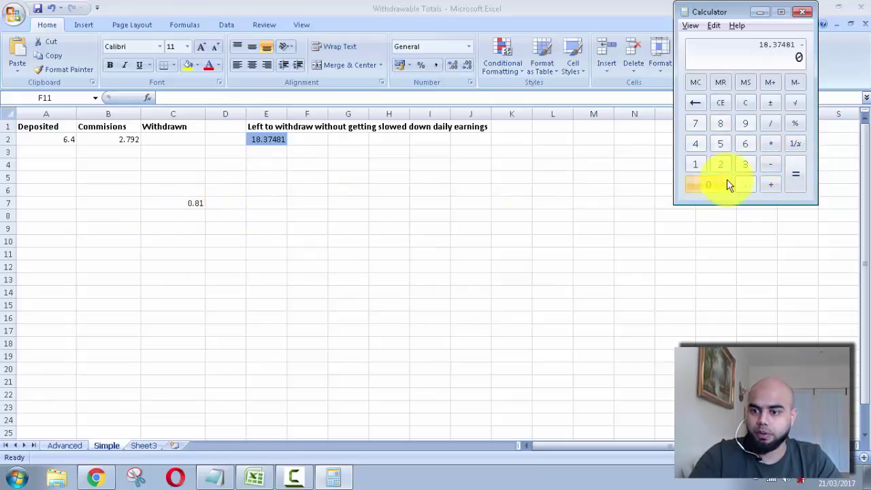
{"action": "left_click", "coordinate": [747, 184]}
{"action": "left_click", "coordinate": [720, 123]}
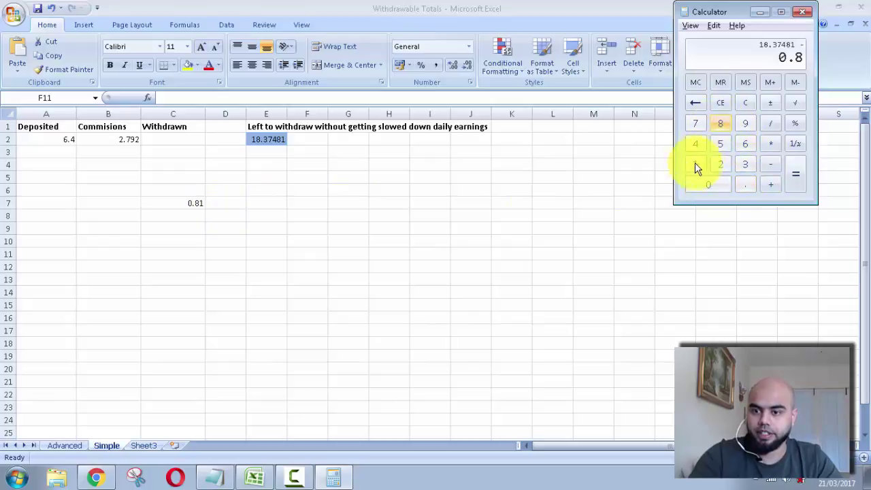
{"action": "left_click", "coordinate": [695, 165]}
{"action": "left_click", "coordinate": [796, 176]}
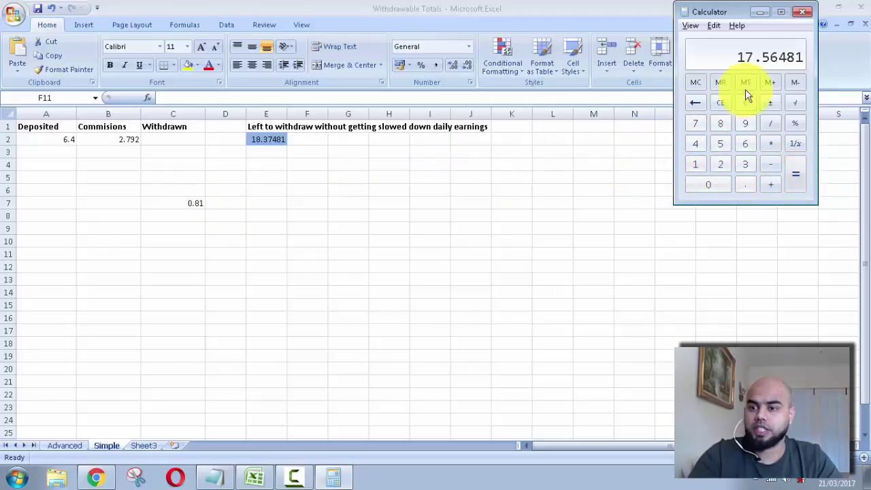